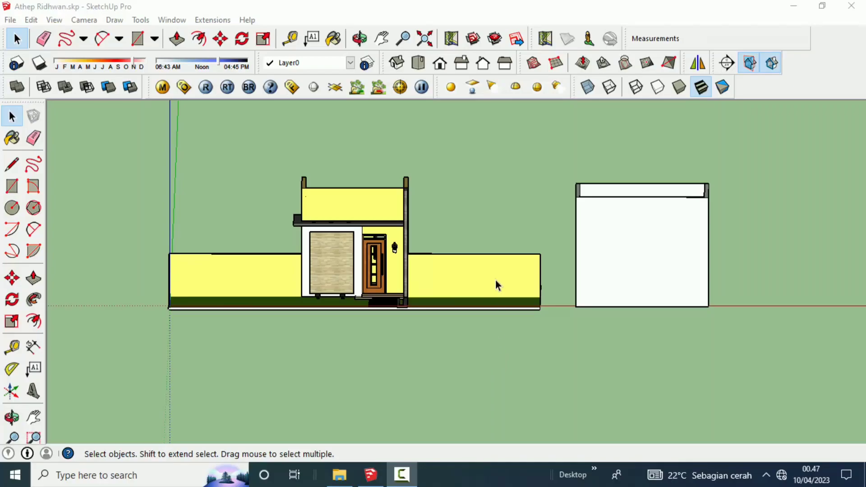
# Step: Zoom and pan in on the yellow fence wall to the right of the front door
pyautogui.scroll(1, 462, 281)
pyautogui.scroll(2, 462, 280)
pyautogui.scroll(2, 460, 277)
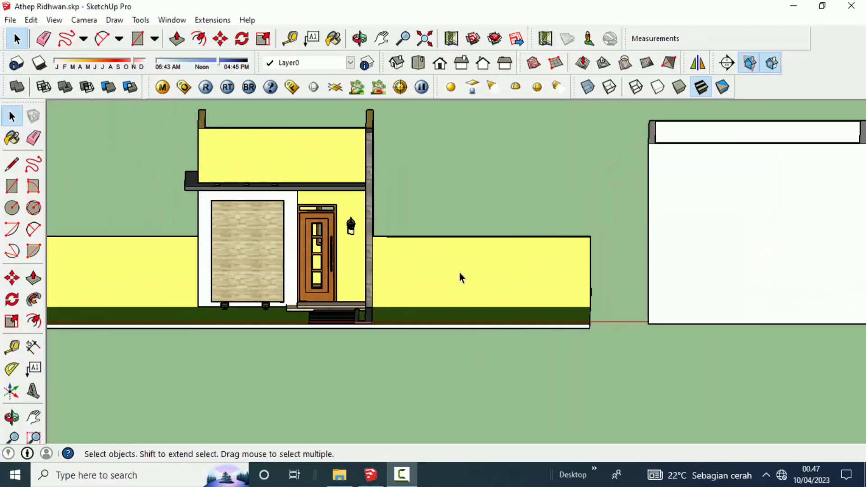
pyautogui.moveTo(434, 275)
pyautogui.keyDown('shift'); pyautogui.mouseDown(button='middle')
pyautogui.moveTo(561, 288)
pyautogui.moveTo(476, 271)
pyautogui.moveTo(468, 298)
pyautogui.moveTo(485, 325)
pyautogui.moveTo(483, 315)
pyautogui.mouseUp(button='middle'); pyautogui.keyUp('shift')
pyautogui.scroll(2, 565, 291)
pyautogui.scroll(1, 537, 279)
# Step: Draw a square, a circle and a six-sided hexagon side by side on the right fence wall
pyautogui.press('r')
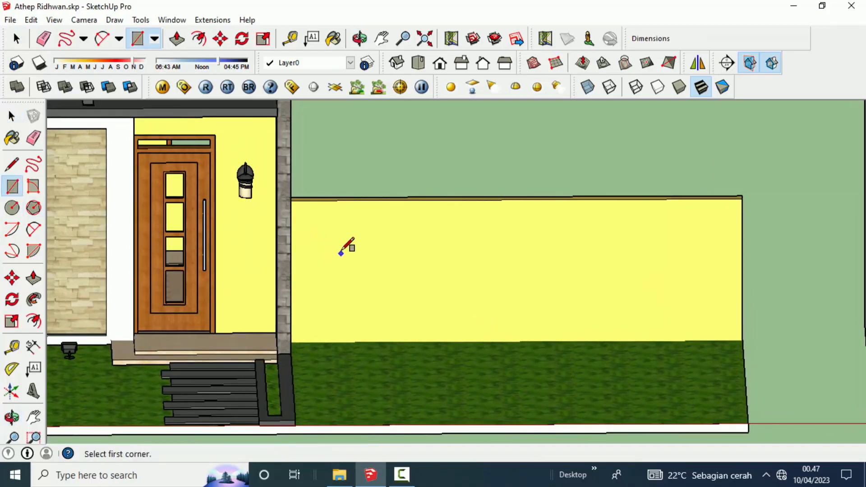
pyautogui.click(326, 237)
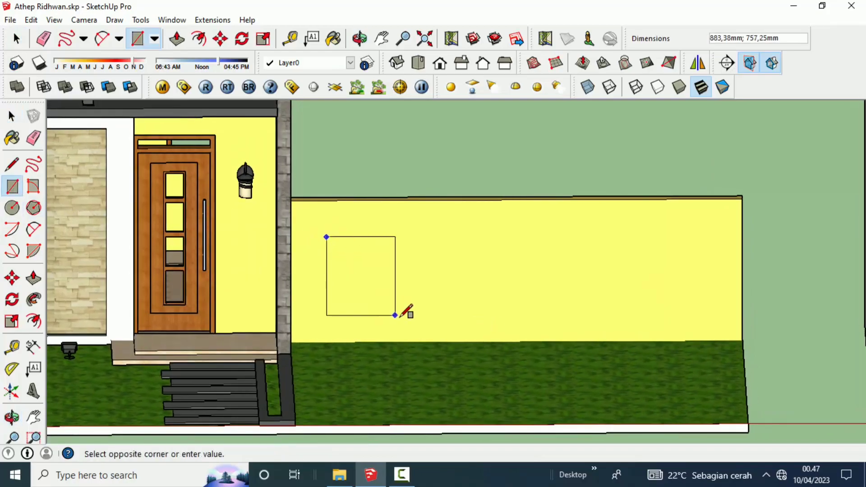
pyautogui.click(12, 207)
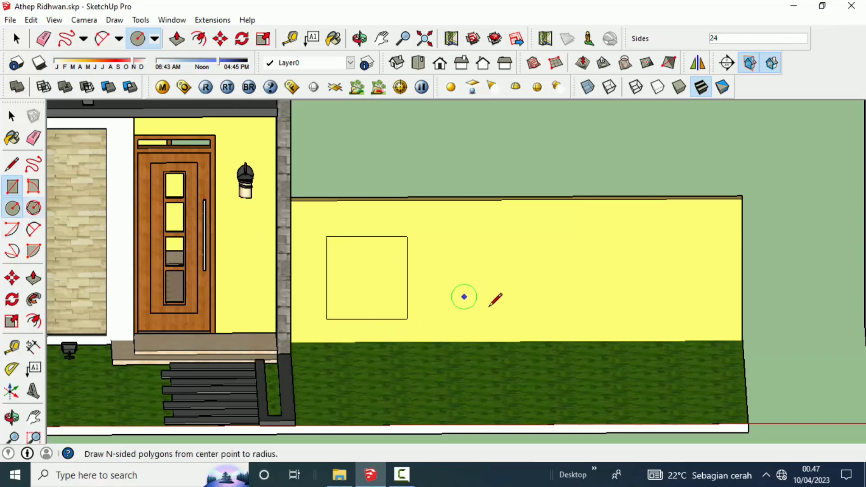
pyautogui.click(494, 288)
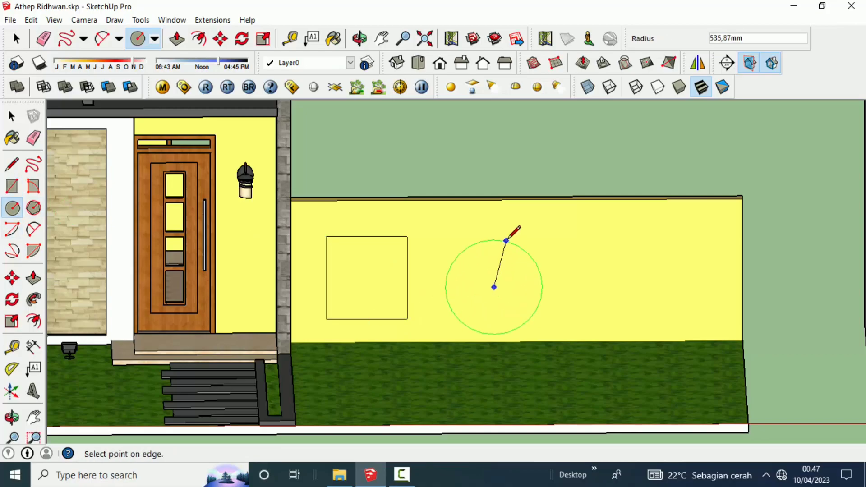
pyautogui.click(505, 243)
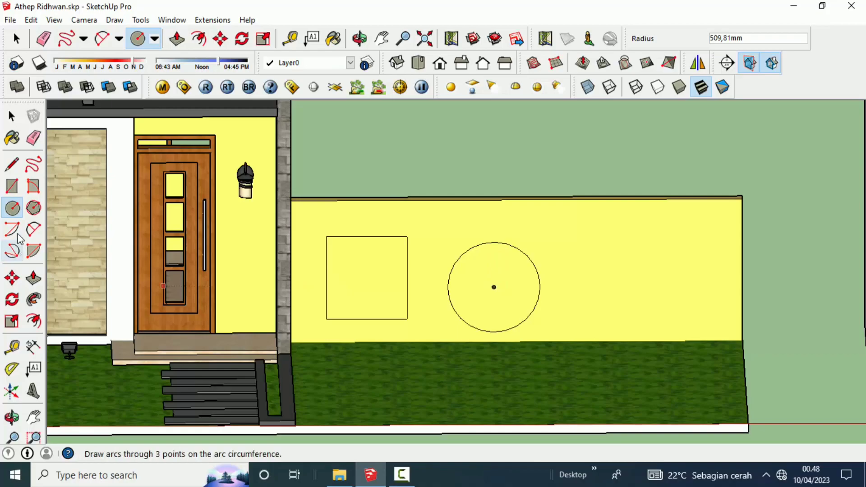
pyautogui.click(33, 210)
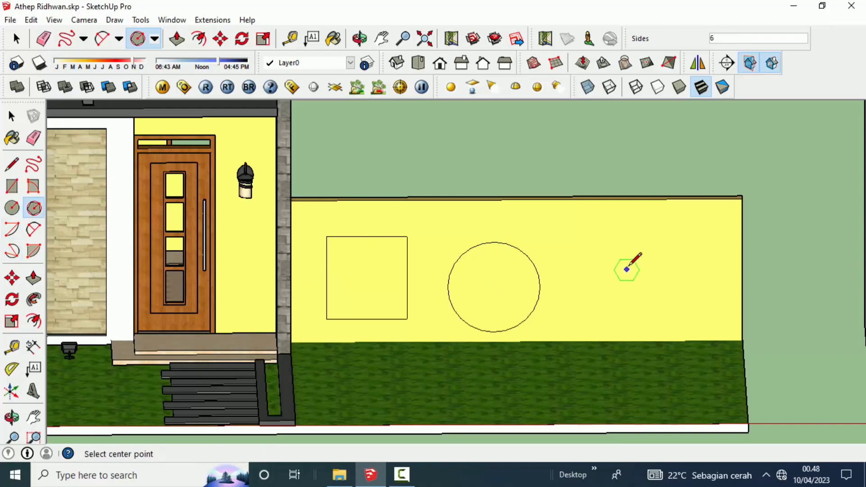
pyautogui.click(644, 287)
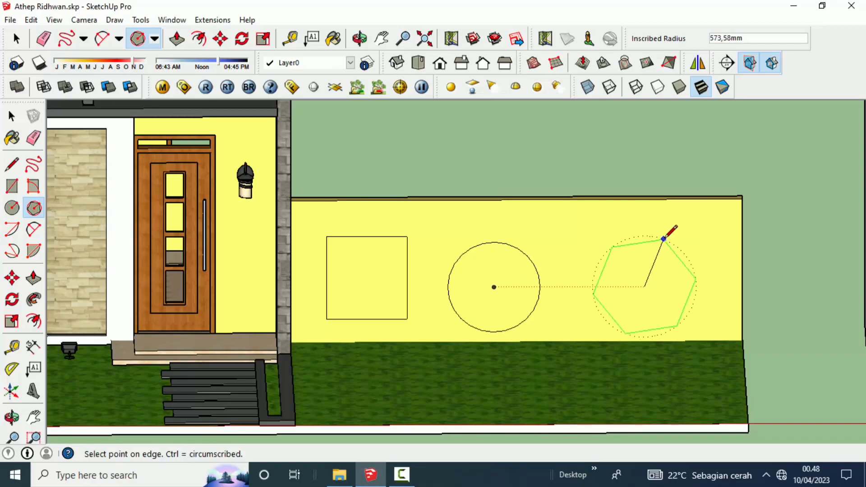
pyautogui.click(666, 238)
pyautogui.moveTo(584, 288); pyautogui.dragTo(579, 309, button='middle')
pyautogui.scroll(2, 579, 310)
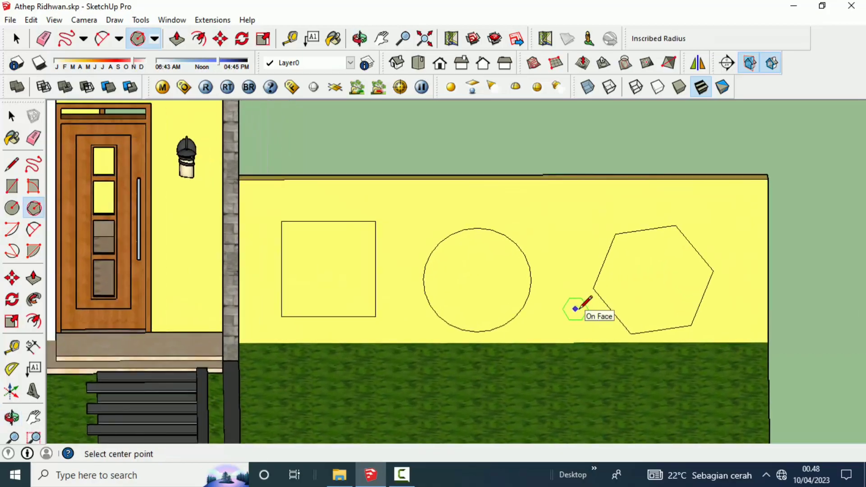
# Step: Push the square, circle and hexagon faces 150 mm through the fence wall
pyautogui.click(34, 277)
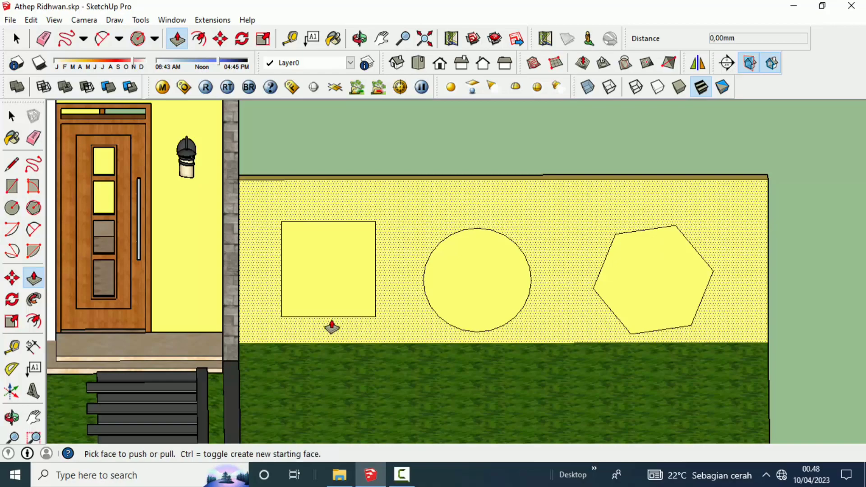
pyautogui.click(328, 279)
pyautogui.moveTo(329, 279); pyautogui.dragTo(339, 267, button='middle')
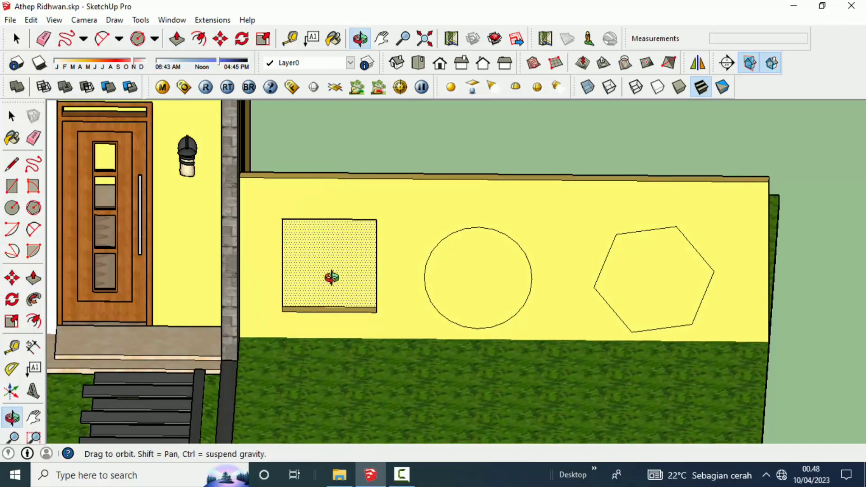
pyautogui.click(339, 267)
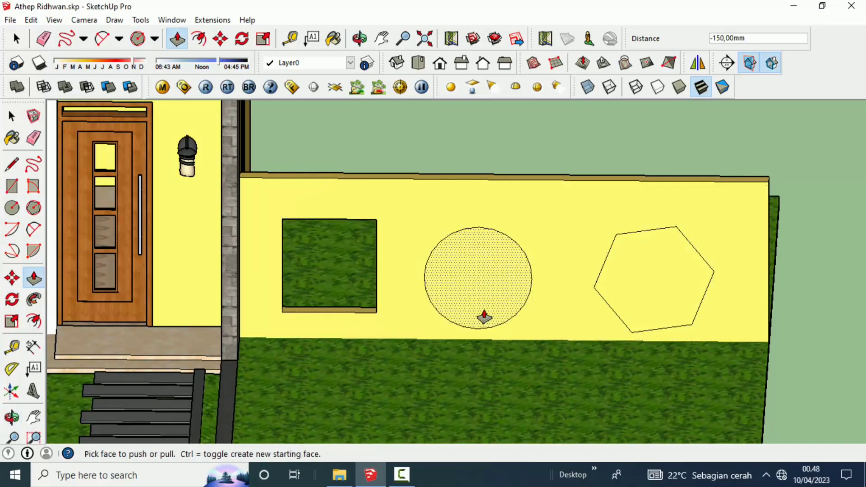
pyautogui.click(483, 297)
pyautogui.click(501, 260)
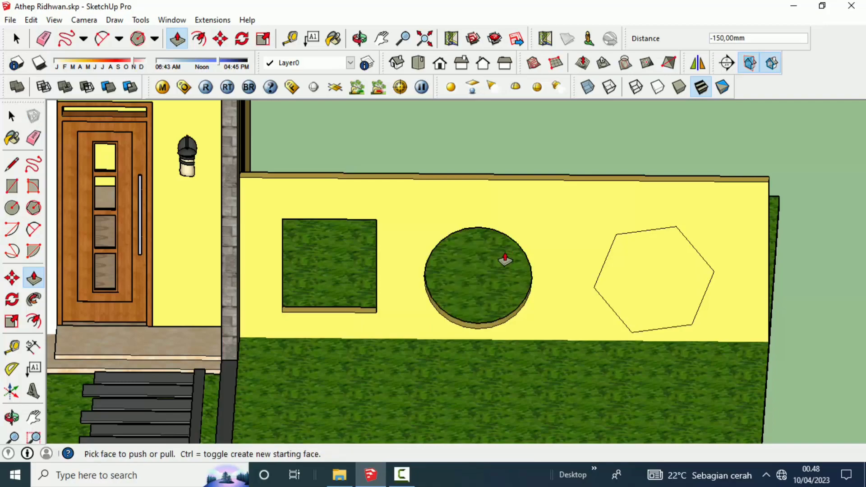
pyautogui.click(635, 304)
pyautogui.click(662, 259)
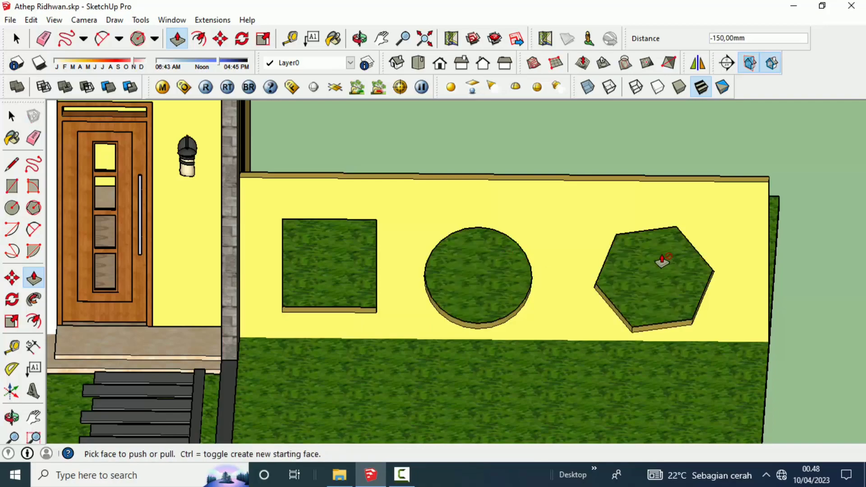
# Step: Orbit and zoom round to the left fence wall
pyautogui.scroll(-3, 603, 300)
pyautogui.moveTo(597, 299)
pyautogui.mouseDown(button='middle')
pyautogui.moveTo(591, 284)
pyautogui.moveTo(557, 276)
pyautogui.mouseUp(button='middle')
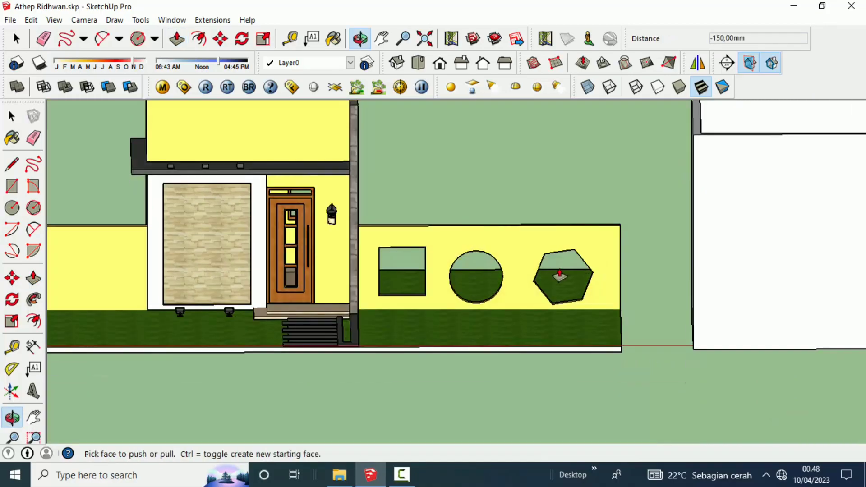
pyautogui.scroll(-2, 506, 285)
pyautogui.moveTo(506, 285)
pyautogui.mouseDown(button='middle')
pyautogui.moveTo(332, 300)
pyautogui.moveTo(323, 309)
pyautogui.mouseUp(button='middle')
pyautogui.scroll(1, 333, 300)
pyautogui.scroll(2, 333, 300)
pyautogui.scroll(1, 325, 317)
# Step: Draw four overlapping rectangles across the left fence wall
pyautogui.scroll(2, 305, 309)
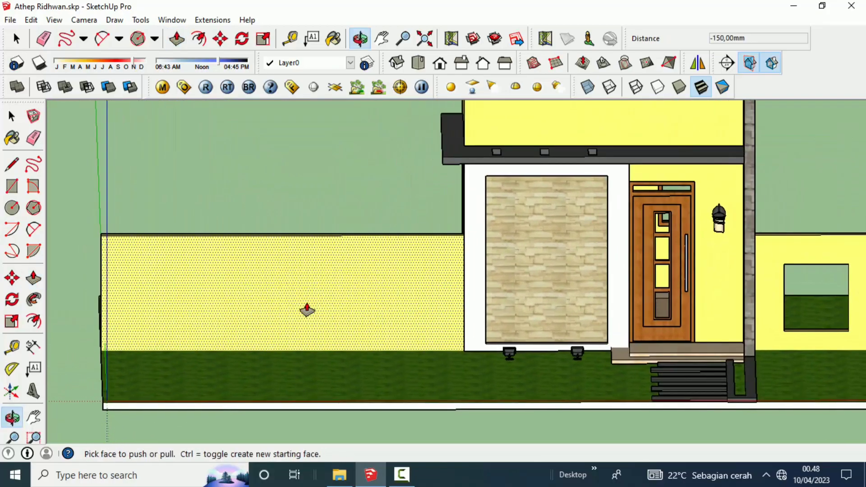
pyautogui.click(13, 186)
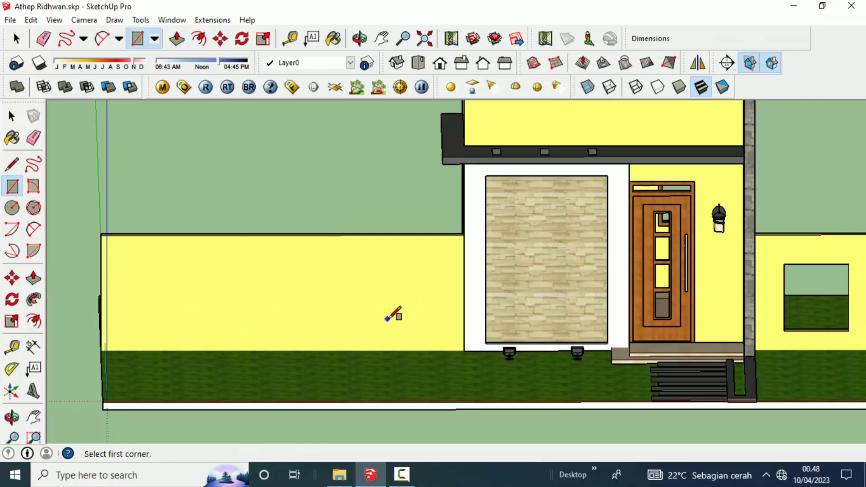
pyautogui.click(387, 324)
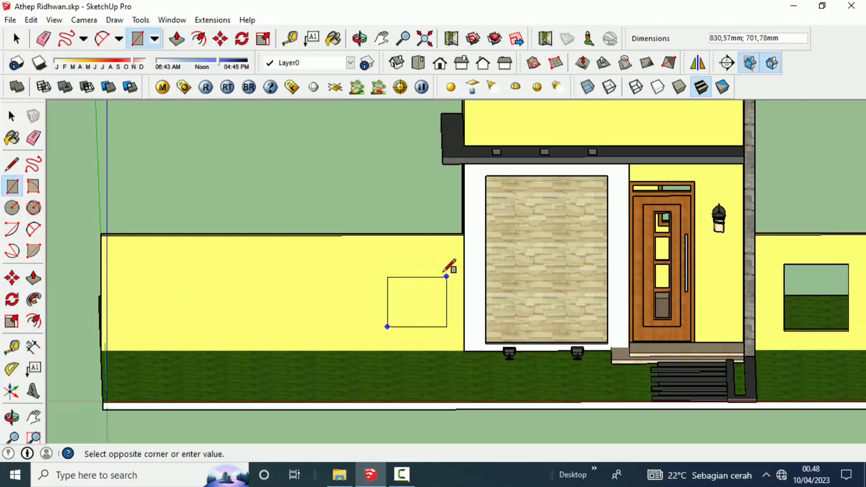
pyautogui.press('Escape')
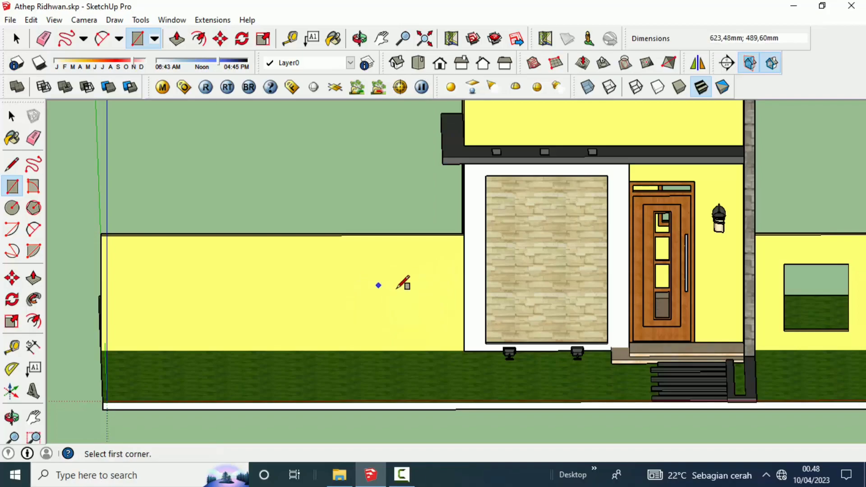
pyautogui.click(435, 328)
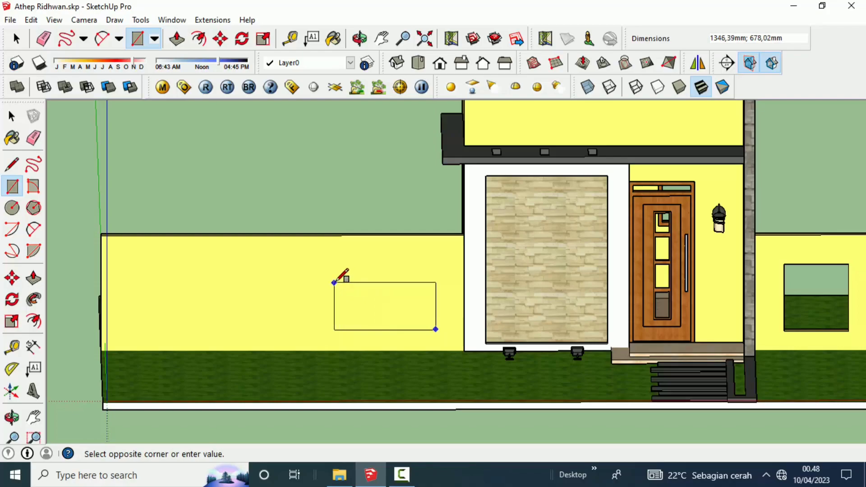
pyautogui.click(259, 264)
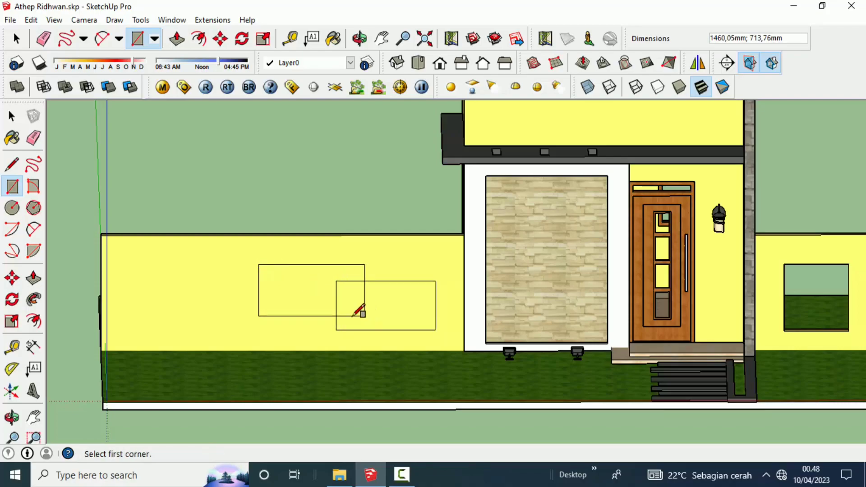
pyautogui.click(278, 286)
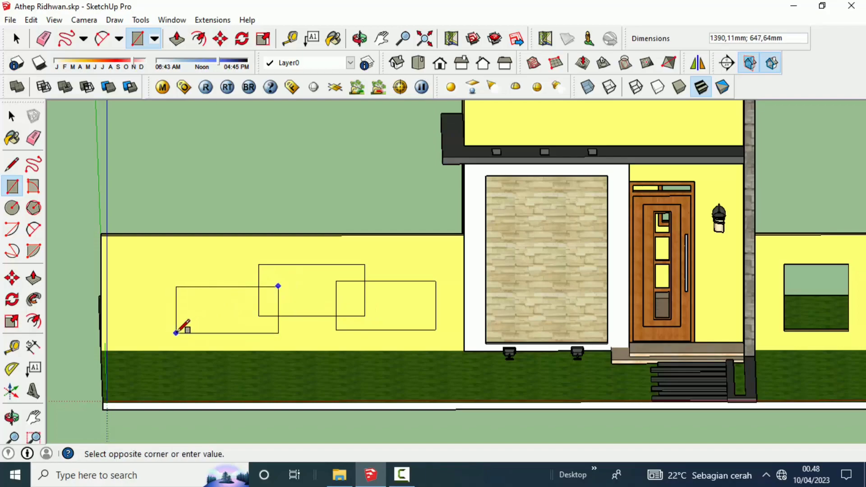
pyautogui.click(194, 304)
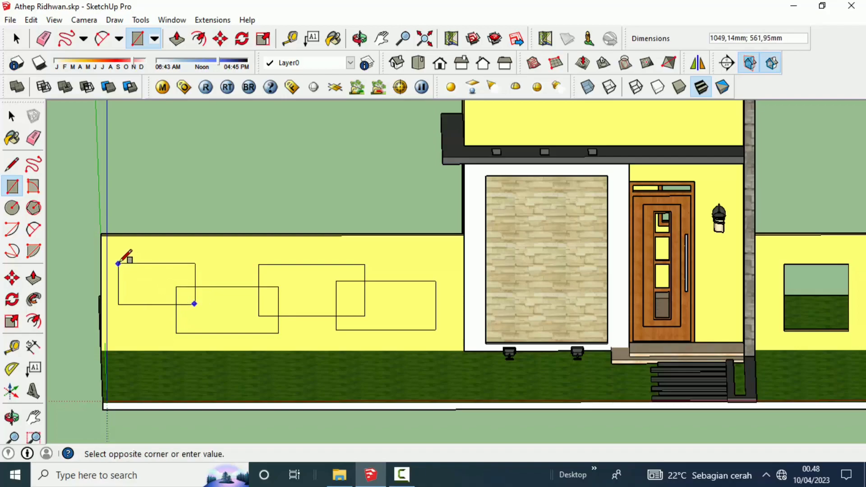
pyautogui.click(118, 264)
pyautogui.click(33, 138)
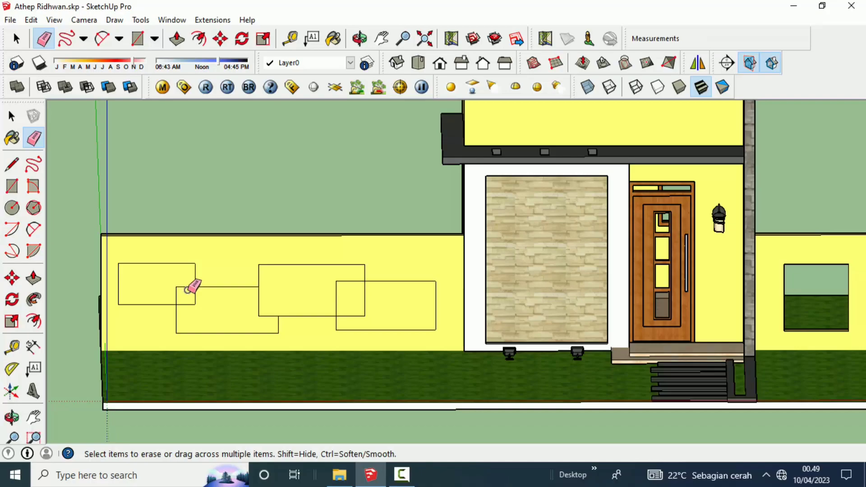
# Step: Push the top-left rectangle through the fence wall
pyautogui.click(34, 278)
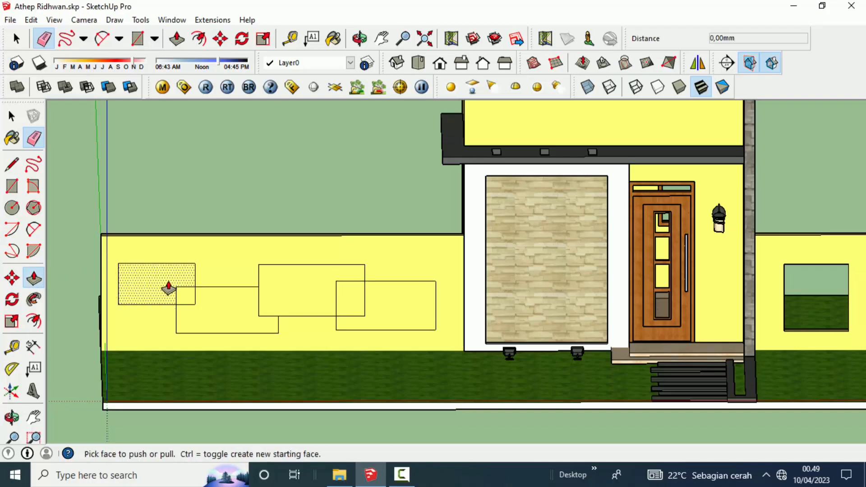
pyautogui.click(149, 301)
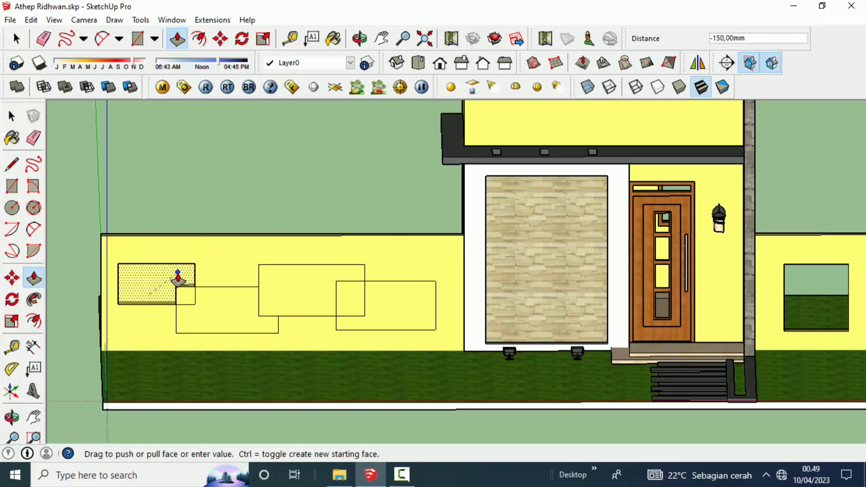
pyautogui.click(182, 273)
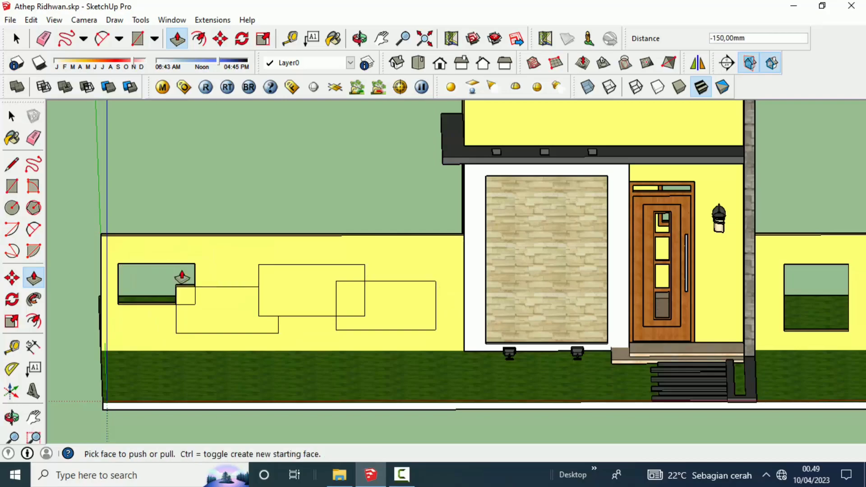
# Step: Sink the overlapping lower-left rectangle 150 mm into the wall
pyautogui.click(233, 326)
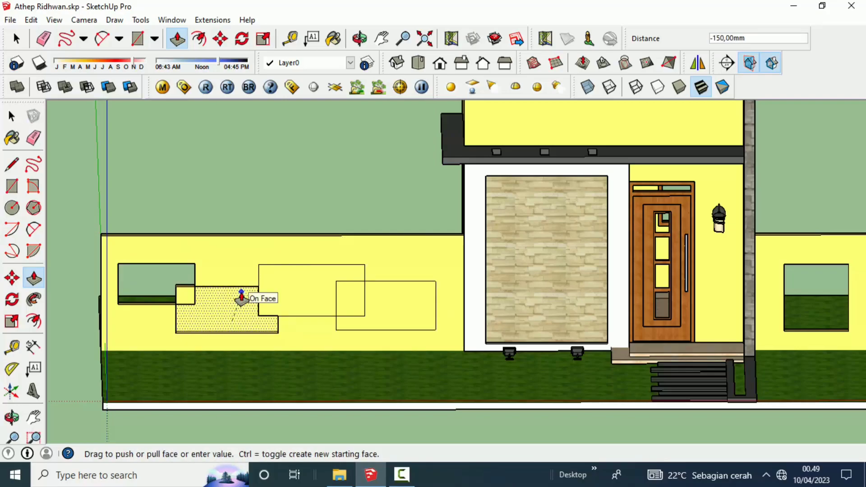
pyautogui.press('Escape')
pyautogui.moveTo(240, 302); pyautogui.dragTo(223, 329, button='middle')
pyautogui.click(223, 311)
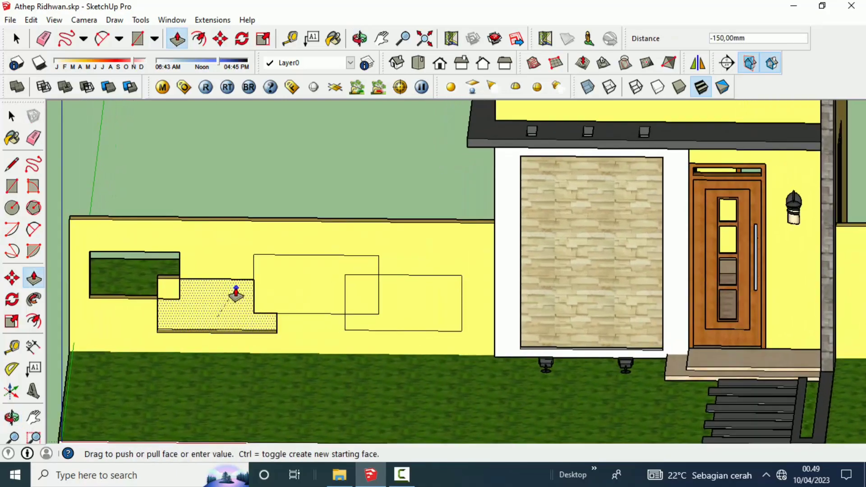
pyautogui.click(235, 295)
pyautogui.moveTo(235, 294)
pyautogui.mouseDown(button='middle')
pyautogui.moveTo(182, 310)
pyautogui.moveTo(189, 306)
pyautogui.mouseUp(button='middle')
pyautogui.scroll(3, 188, 311)
pyautogui.click(189, 306)
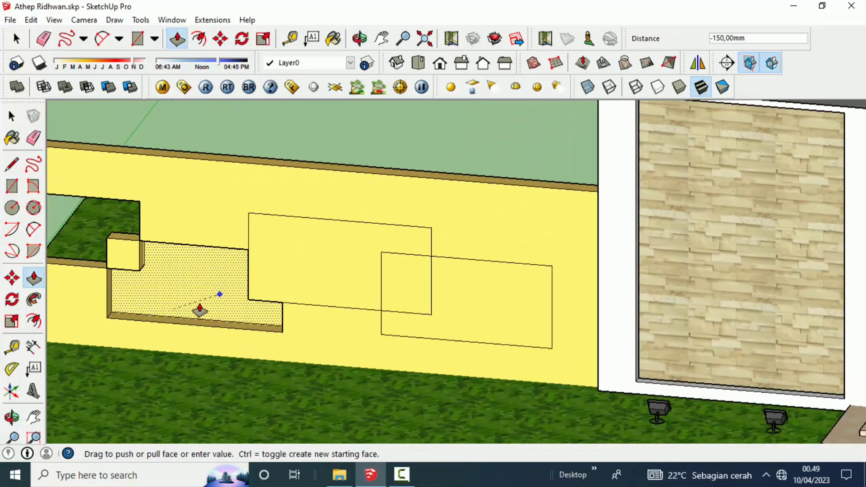
pyautogui.click(242, 323)
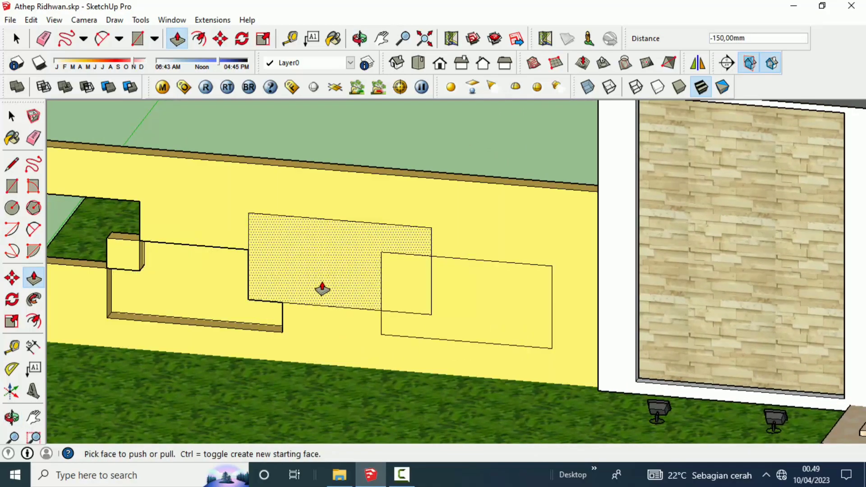
# Step: Erase the recessed lower-left face so the grass shows through
pyautogui.rightClick(155, 284)
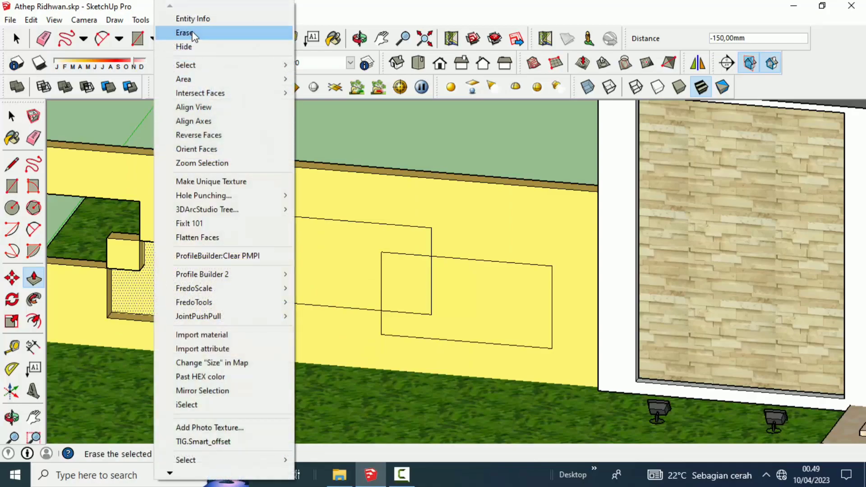
pyautogui.click(194, 32)
pyautogui.click(312, 268)
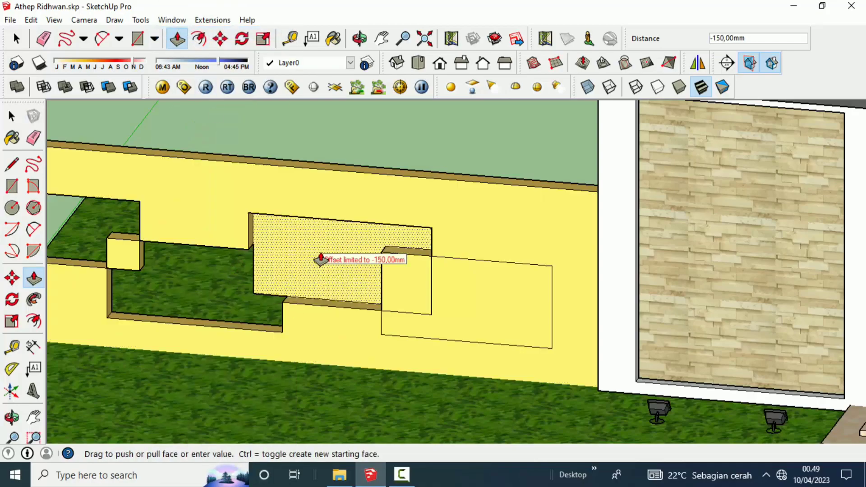
pyautogui.press('Escape')
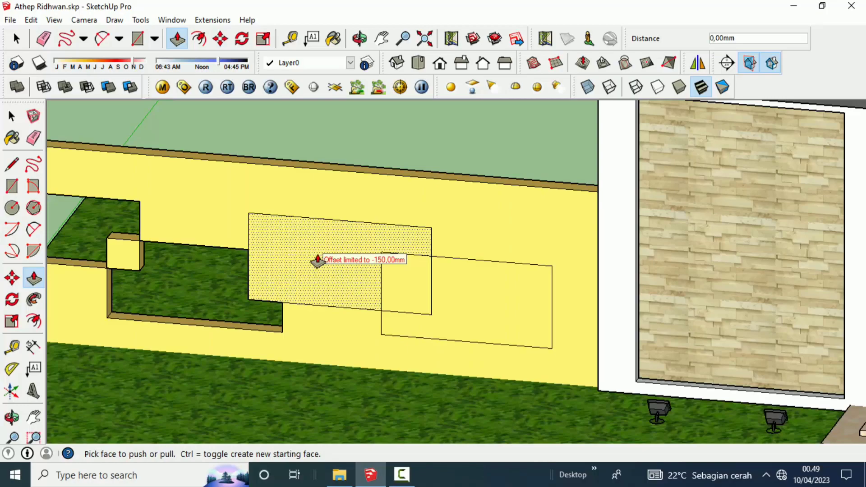
# Step: Push the right rectangle 150 mm through the left fence wall
pyautogui.click(469, 306)
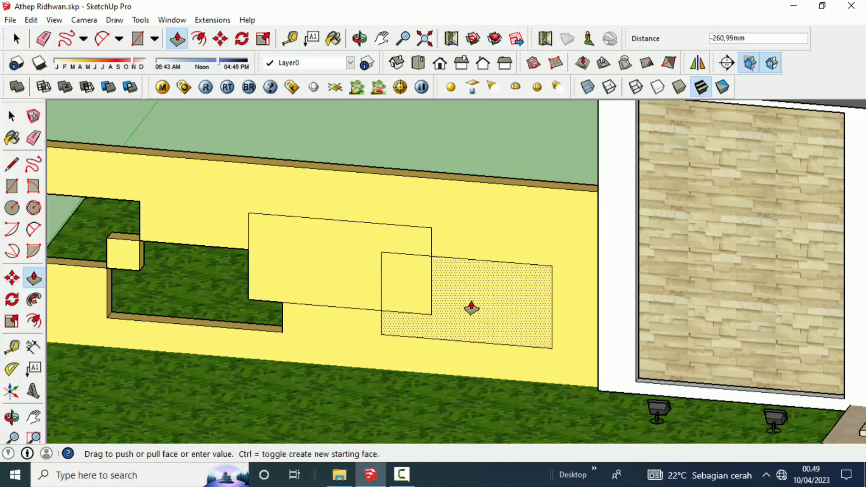
pyautogui.click(494, 289)
pyautogui.scroll(-3, 389, 296)
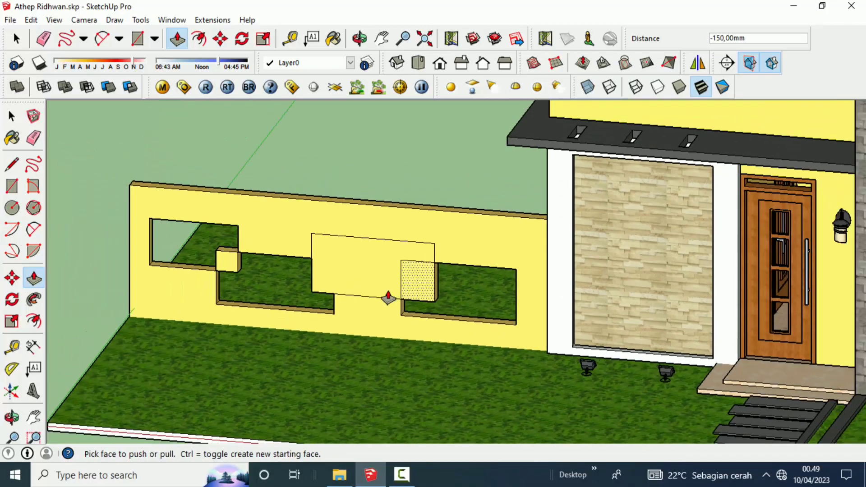
pyautogui.moveTo(389, 296); pyautogui.dragTo(415, 271, button='middle')
pyautogui.scroll(1, 412, 280)
pyautogui.scroll(2, 381, 293)
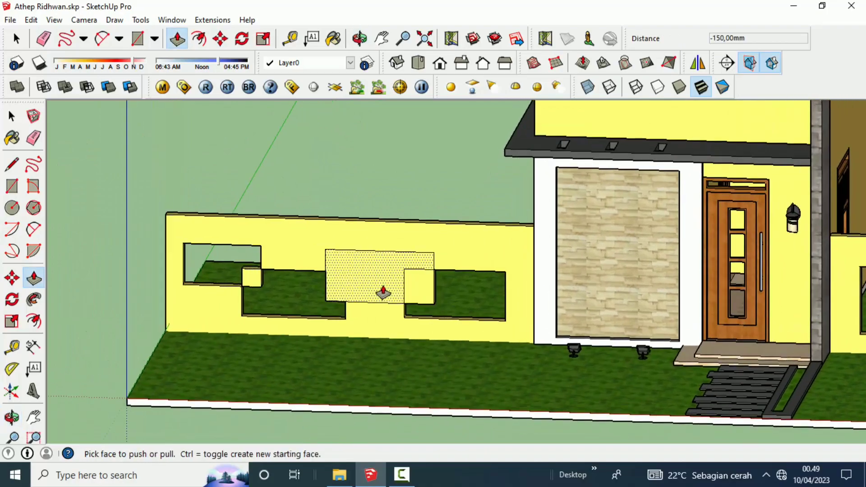
pyautogui.scroll(3, 381, 291)
pyautogui.scroll(2, 380, 290)
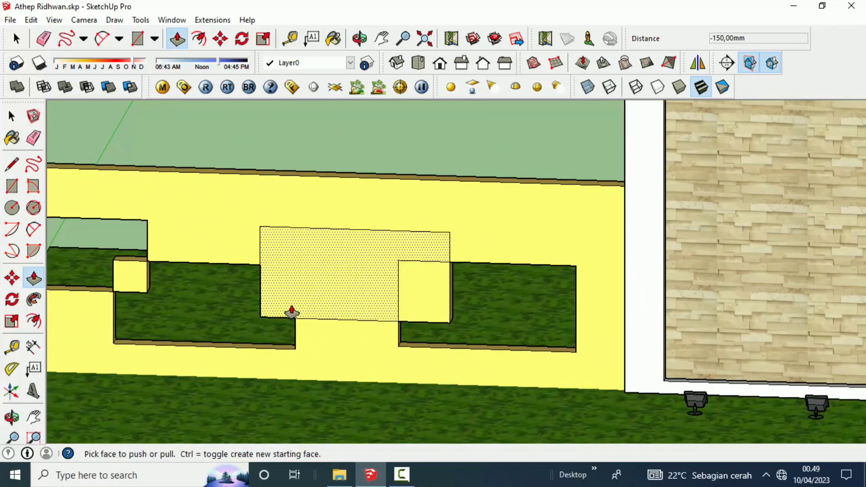
# Step: Split the middle rectangle with a vertical line and erase the leftover stub edge
pyautogui.click(11, 164)
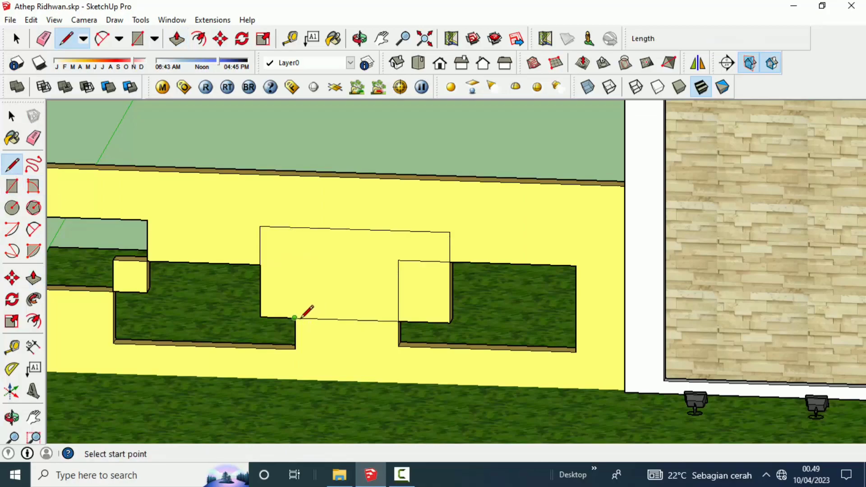
pyautogui.click(295, 318)
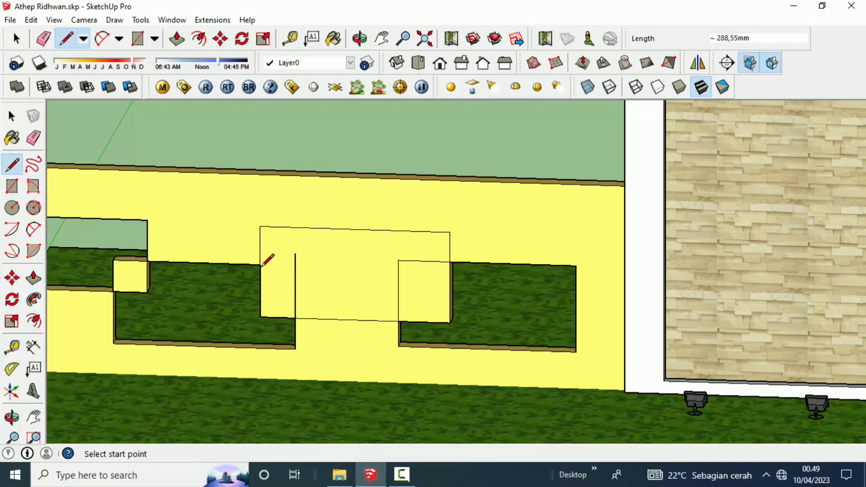
pyautogui.click(295, 266)
pyautogui.click(34, 138)
pyautogui.click(295, 260)
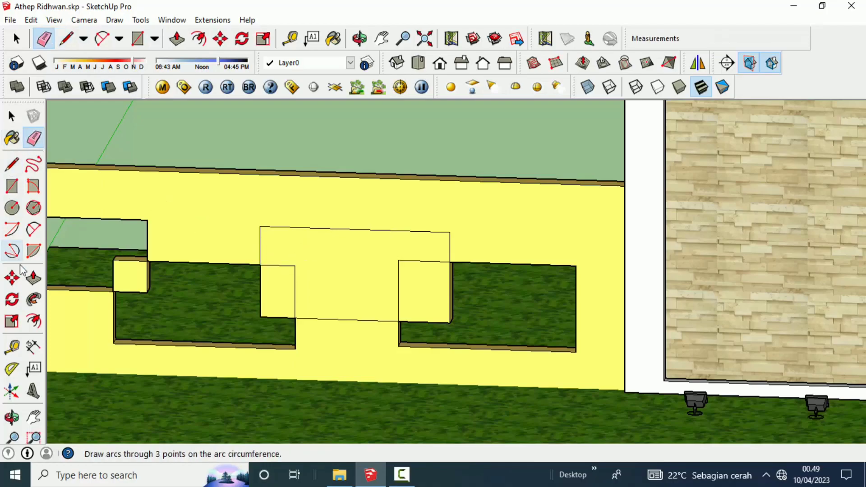
# Step: Push the middle rectangle's central face 150 mm into the wall
pyautogui.click(34, 278)
pyautogui.click(371, 294)
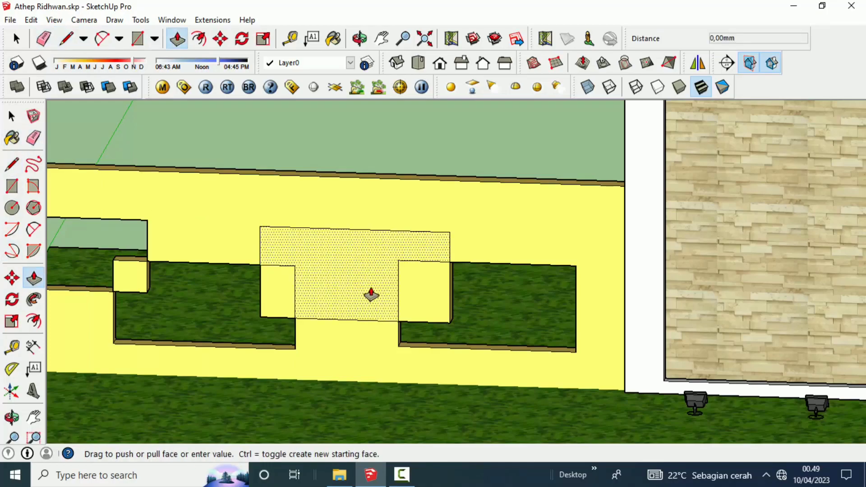
pyautogui.click(382, 250)
pyautogui.moveTo(379, 253); pyautogui.dragTo(367, 284, button='middle')
pyautogui.rightClick(369, 284)
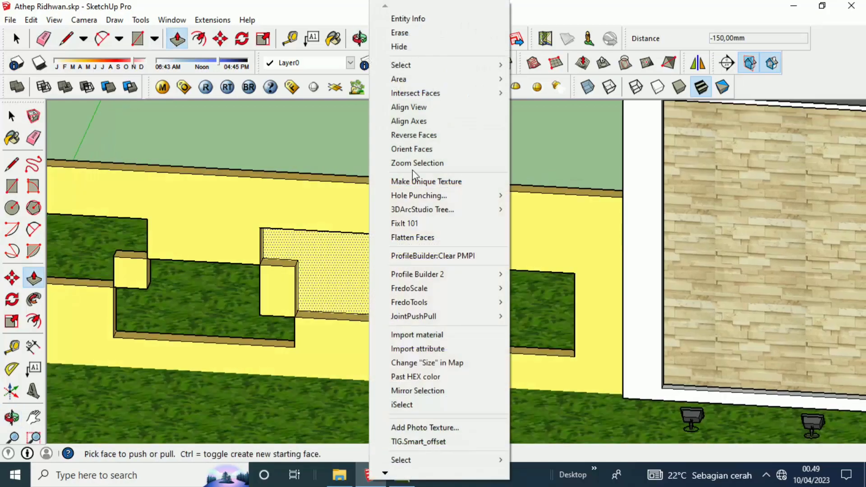
# Step: Hide the recessed middle face so that opening passes through the wall
pyautogui.click(435, 41)
pyautogui.moveTo(433, 294)
pyautogui.mouseDown(button='middle')
pyautogui.moveTo(447, 271)
pyautogui.moveTo(803, 290)
pyautogui.mouseUp(button='middle')
pyautogui.scroll(-5, 450, 272)
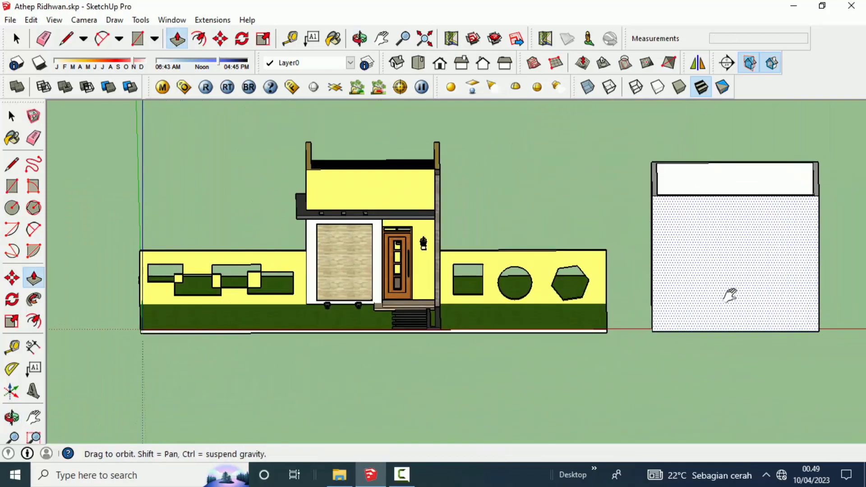
# Step: Pan and zoom to frame the white box's front wall
pyautogui.keyDown('shift'); pyautogui.moveTo(730, 296); pyautogui.dragTo(667, 303, button='middle'); pyautogui.keyUp('shift')
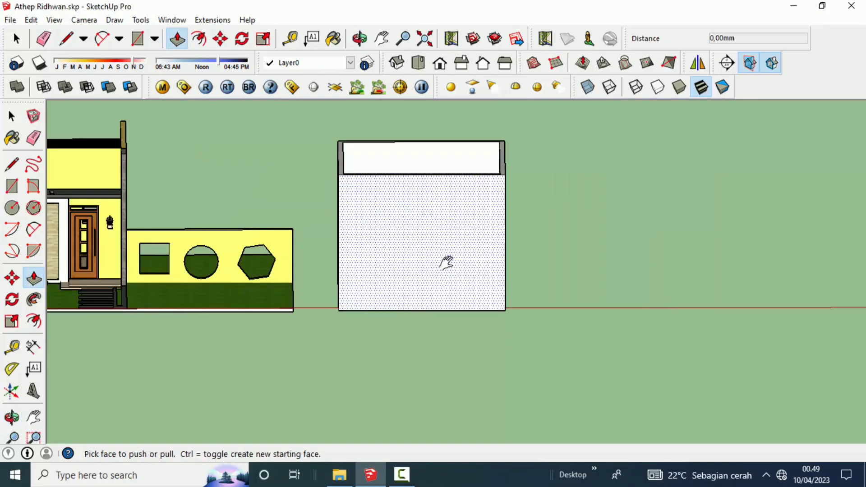
pyautogui.moveTo(446, 262)
pyautogui.keyDown('shift'); pyautogui.mouseDown(button='middle')
pyautogui.moveTo(458, 286)
pyautogui.moveTo(444, 287)
pyautogui.moveTo(440, 275)
pyautogui.mouseUp(button='middle'); pyautogui.keyUp('shift')
pyautogui.scroll(1, 460, 285)
pyautogui.scroll(2, 461, 286)
pyautogui.scroll(1, 456, 297)
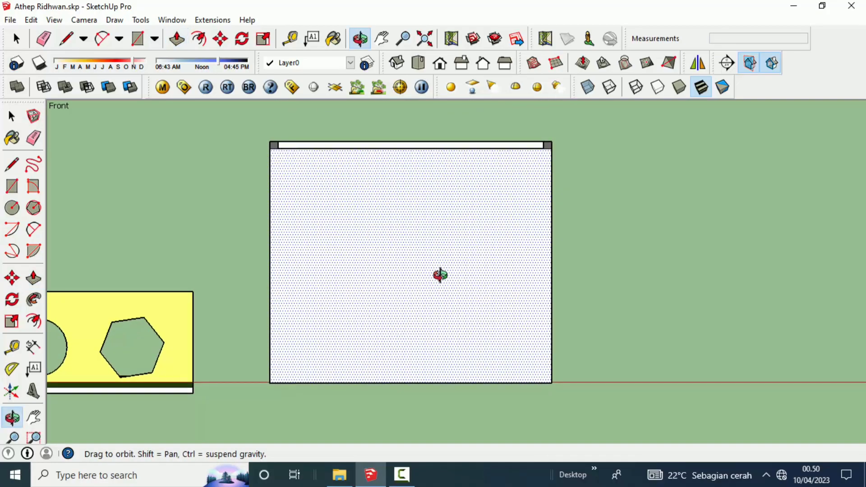
pyautogui.scroll(1, 440, 275)
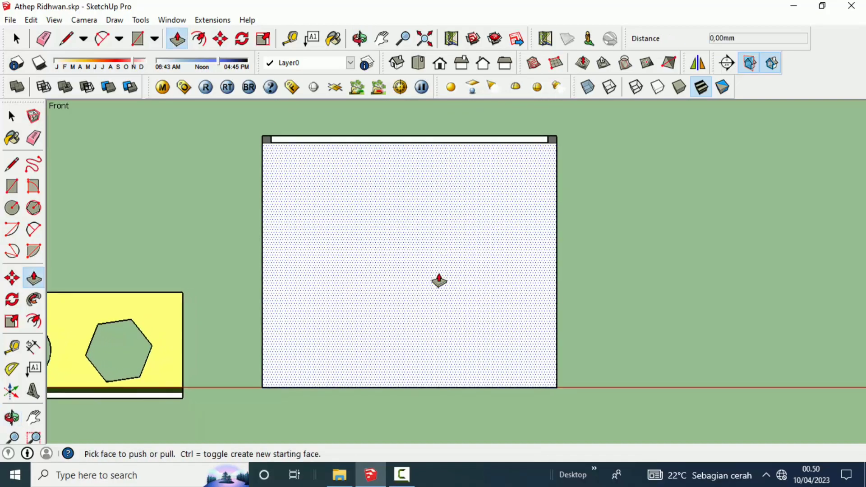
# Step: Draw a closed zigzag outline with lines on the white box's front wall
pyautogui.click(13, 166)
pyautogui.click(298, 181)
pyautogui.click(290, 224)
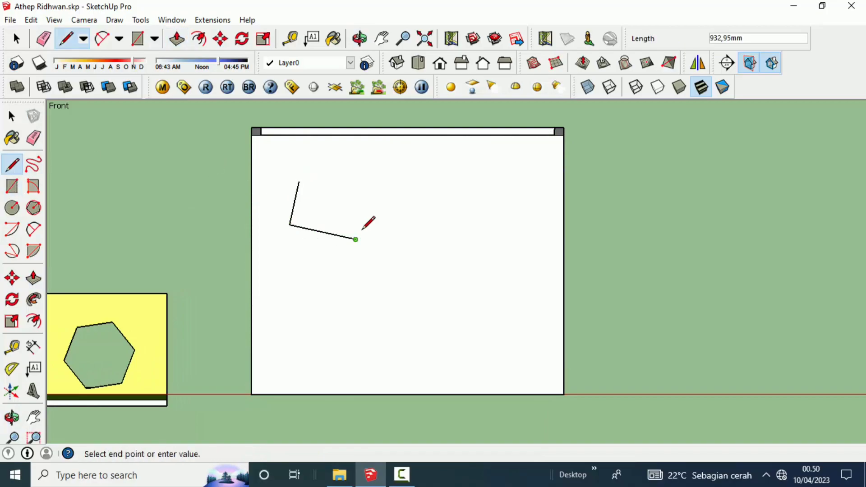
pyautogui.click(356, 240)
pyautogui.click(378, 192)
pyautogui.click(396, 238)
pyautogui.click(415, 200)
pyautogui.click(414, 162)
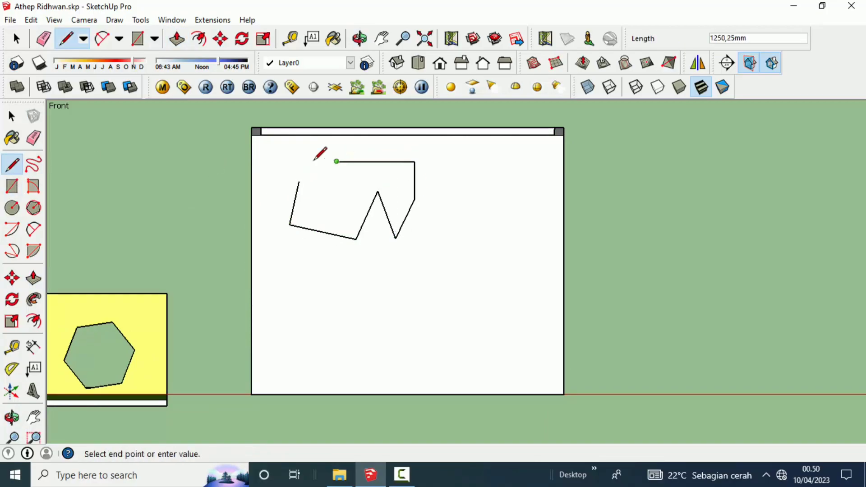
pyautogui.click(291, 162)
pyautogui.click(299, 182)
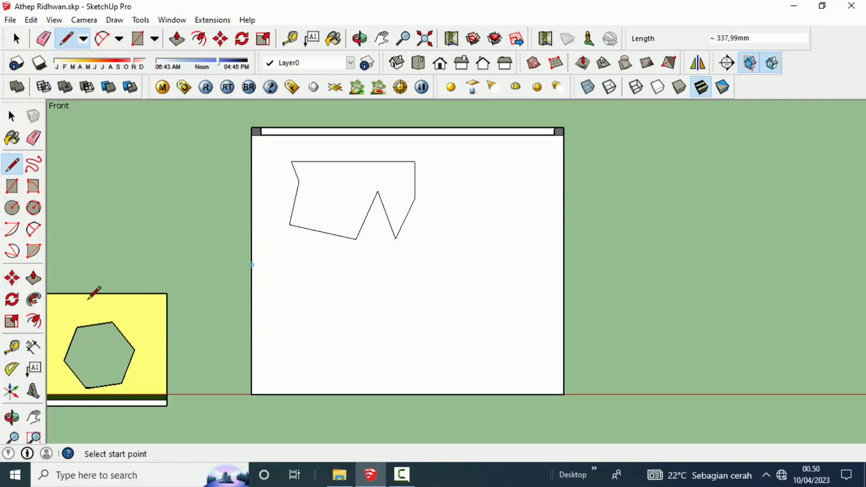
# Step: Push the zigzag face 150 mm through the box wall
pyautogui.click(34, 278)
pyautogui.moveTo(323, 271)
pyautogui.mouseDown(button='middle')
pyautogui.moveTo(292, 317)
pyautogui.moveTo(290, 271)
pyautogui.moveTo(404, 247)
pyautogui.mouseUp(button='middle')
pyautogui.click(295, 262)
pyautogui.click(337, 238)
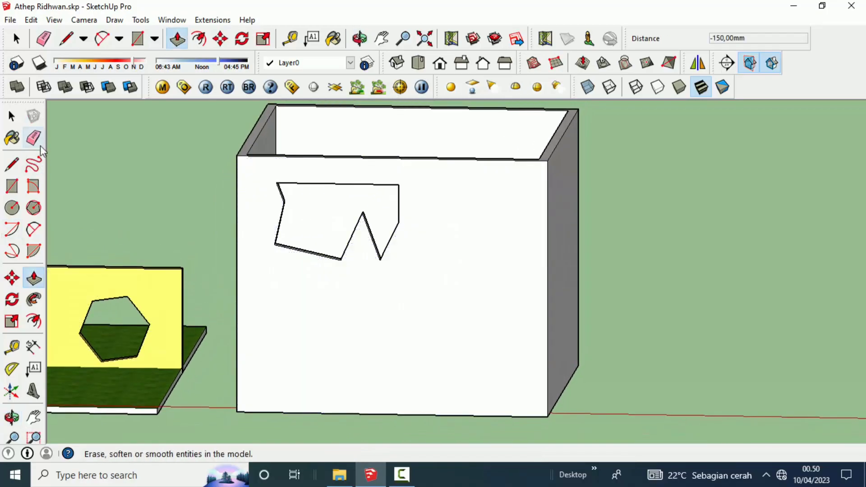
pyautogui.click(33, 164)
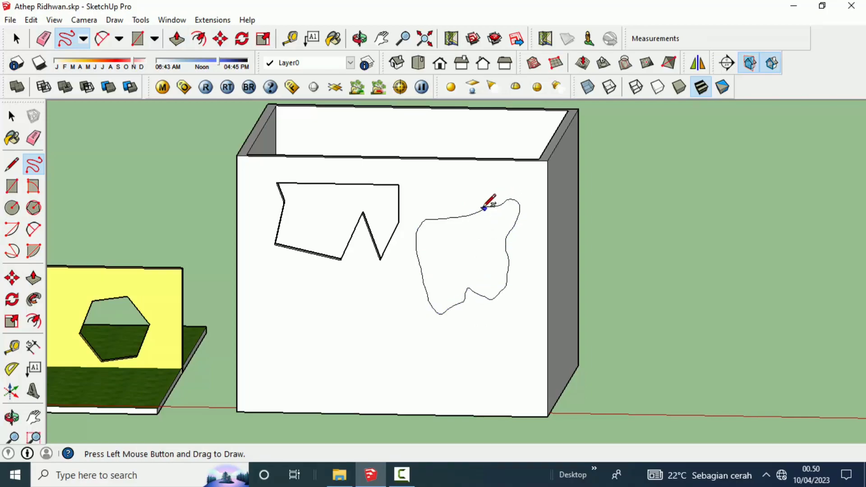
# Step: Draw a freehand blob on the box front and push it 150 mm through the wall
pyautogui.moveTo(487, 200); pyautogui.dragTo(483, 208)
pyautogui.moveTo(489, 206)
pyautogui.mouseDown(button='middle')
pyautogui.moveTo(428, 279)
pyautogui.moveTo(417, 343)
pyautogui.mouseUp(button='middle')
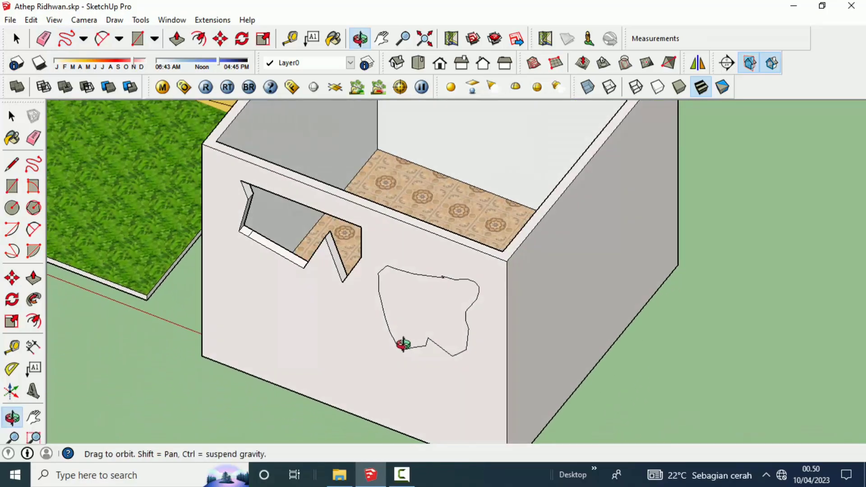
pyautogui.click(33, 278)
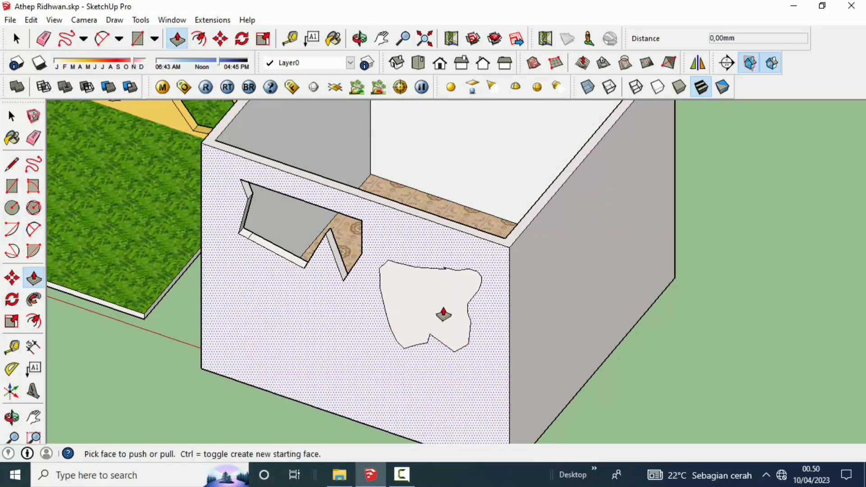
pyautogui.moveTo(459, 289); pyautogui.dragTo(462, 285)
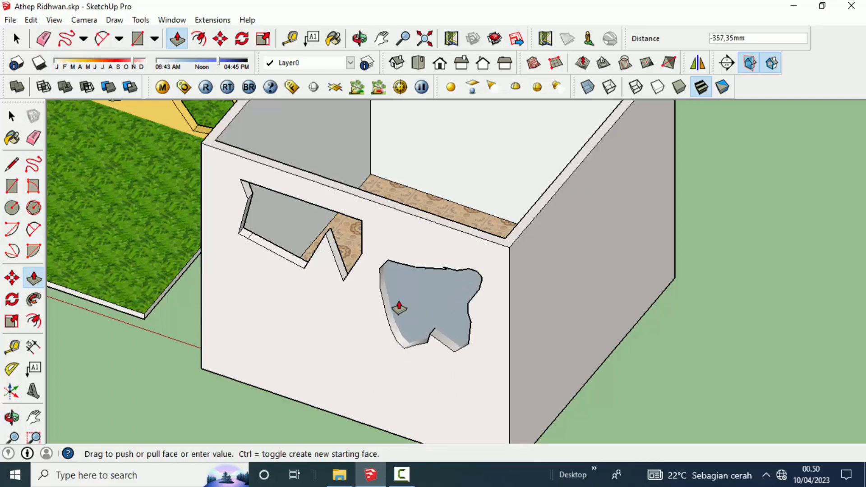
pyautogui.moveTo(398, 308); pyautogui.dragTo(417, 299)
pyautogui.click(416, 299)
pyautogui.moveTo(416, 294)
pyautogui.mouseDown(button='middle')
pyautogui.moveTo(538, 263)
pyautogui.moveTo(577, 199)
pyautogui.mouseUp(button='middle')
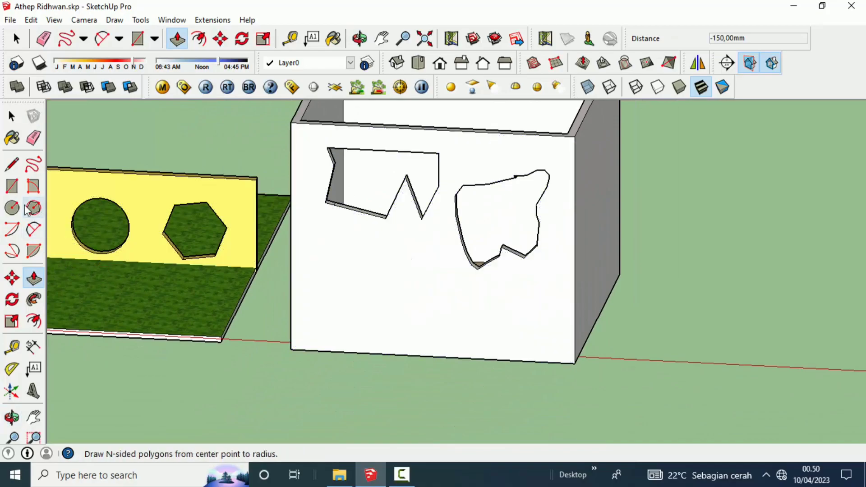
# Step: Sketch a small freehand shape below the zigzag opening and push it 150 mm through the front wall
pyautogui.click(32, 165)
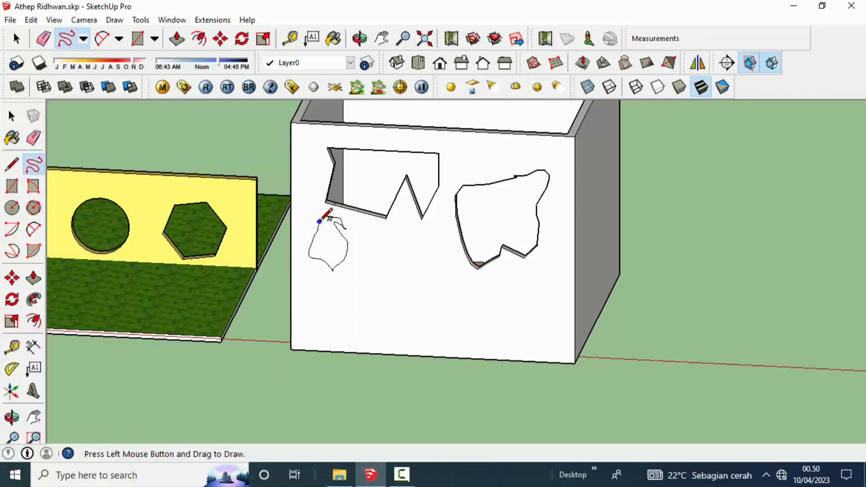
pyautogui.click(34, 278)
pyautogui.moveTo(327, 261); pyautogui.dragTo(328, 238)
pyautogui.moveTo(410, 273); pyautogui.dragTo(450, 282, button='middle')
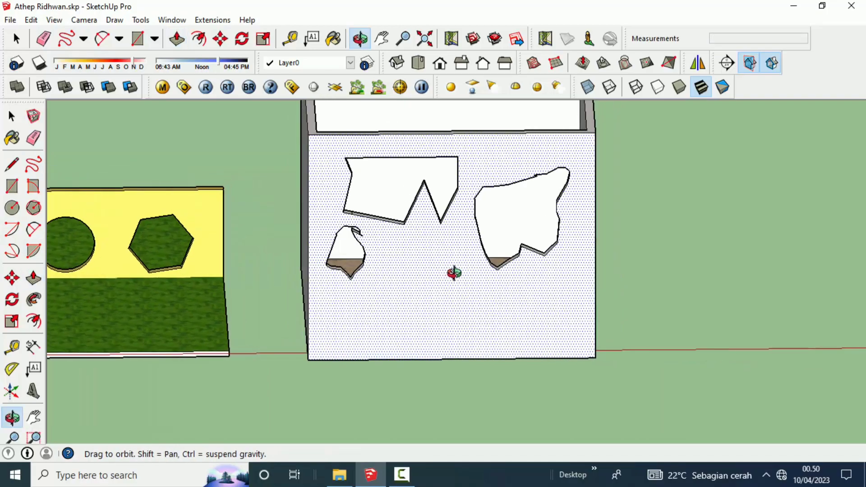
# Step: Draw a closed, angular boot-shaped line outline on the lower middle of the front wall
pyautogui.click(11, 164)
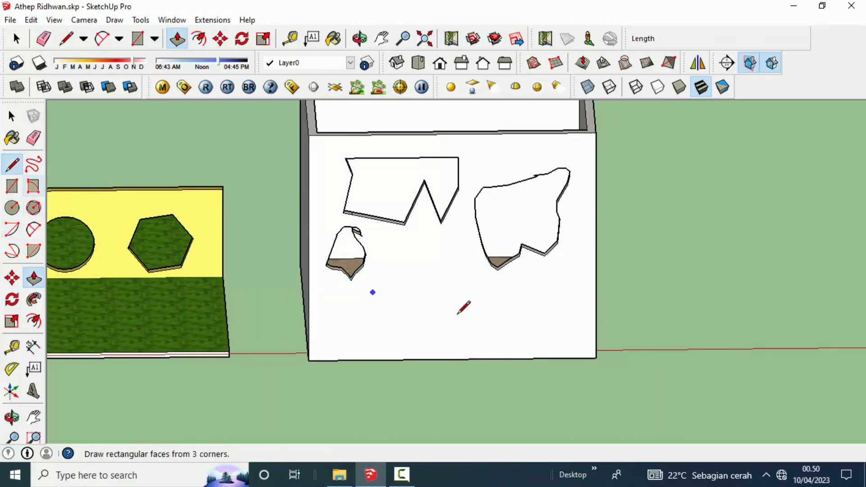
pyautogui.click(424, 266)
pyautogui.click(432, 330)
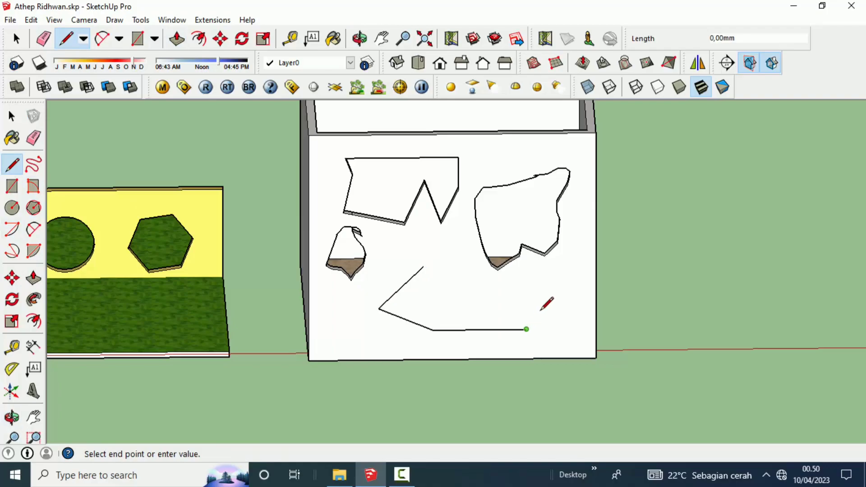
pyautogui.click(526, 330)
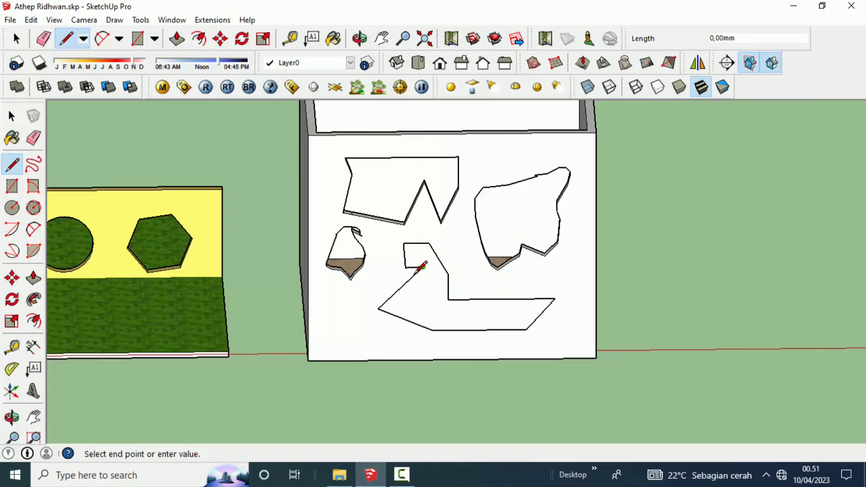
pyautogui.scroll(2, 412, 260)
pyautogui.moveTo(411, 266); pyautogui.dragTo(366, 289, button='middle')
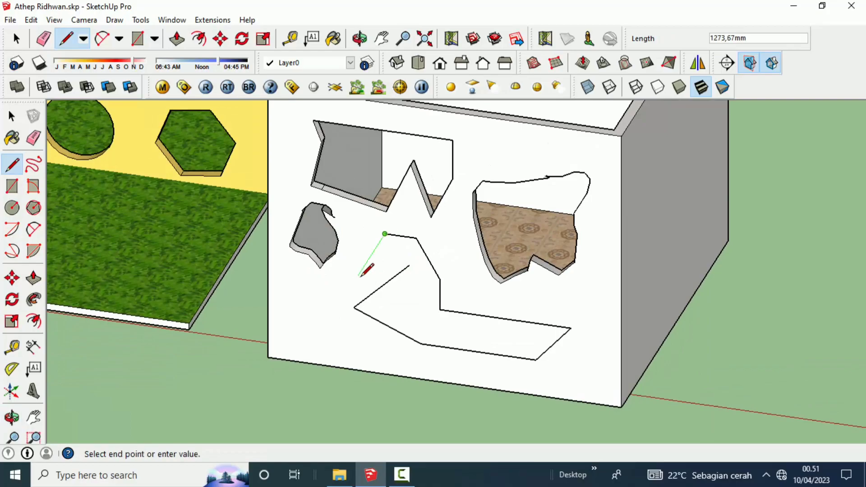
pyautogui.moveTo(405, 264); pyautogui.dragTo(397, 314, button='middle')
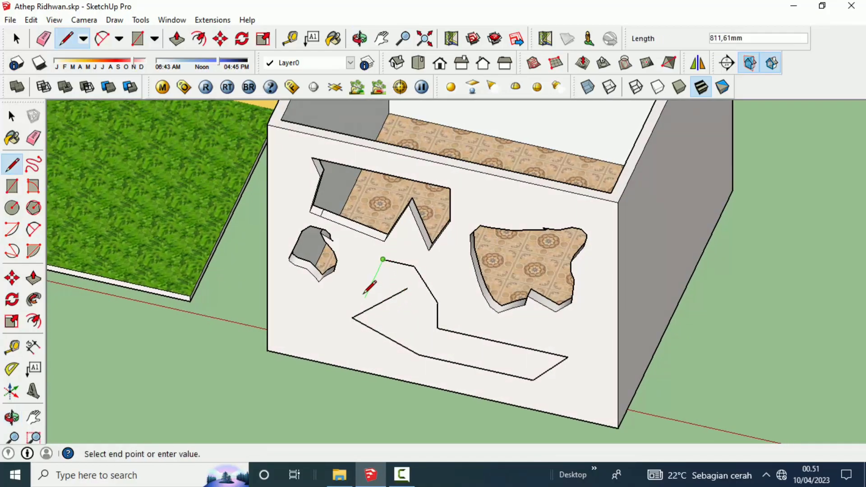
pyautogui.moveTo(348, 287)
pyautogui.mouseDown(button='middle')
pyautogui.moveTo(387, 228)
pyautogui.moveTo(397, 170)
pyautogui.mouseUp(button='middle')
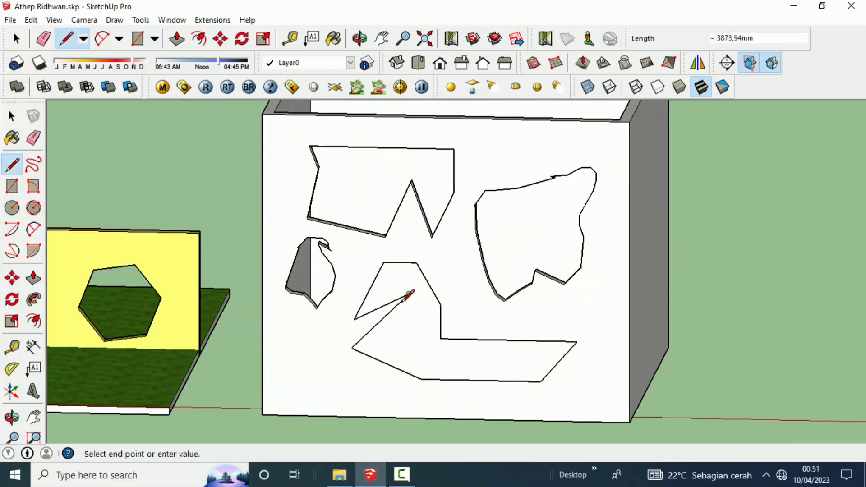
pyautogui.moveTo(322, 336); pyautogui.dragTo(184, 400, button='middle')
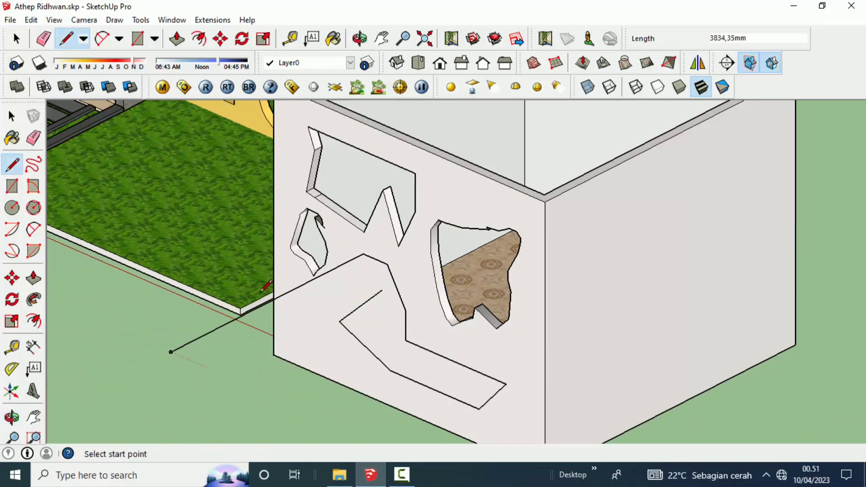
pyautogui.click(380, 288)
pyautogui.press('Escape')
# Step: Push the angular face 150 mm through the wall, exposing the floor inside
pyautogui.moveTo(379, 289)
pyautogui.mouseDown(button='middle')
pyautogui.moveTo(538, 321)
pyautogui.moveTo(127, 289)
pyautogui.mouseUp(button='middle')
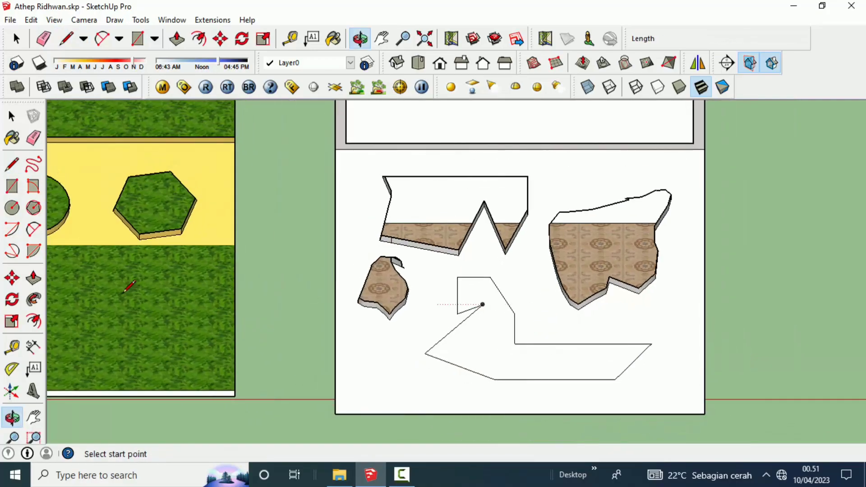
pyautogui.moveTo(507, 365); pyautogui.dragTo(493, 337)
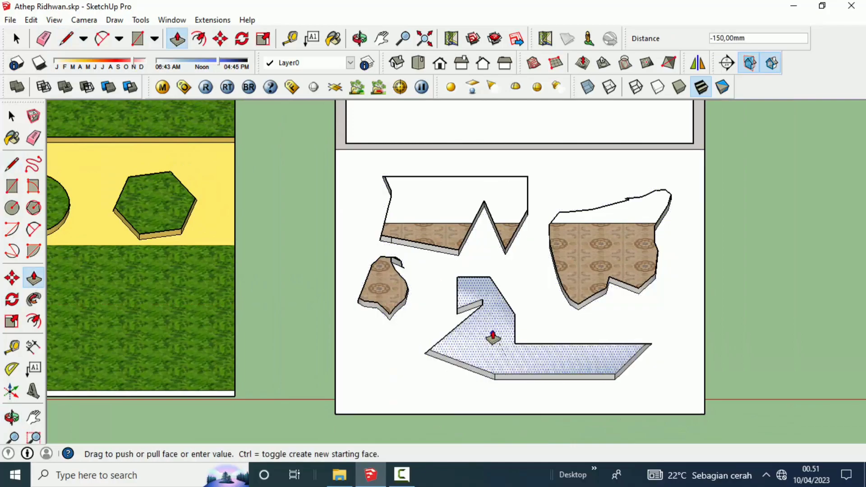
pyautogui.click(491, 330)
pyautogui.scroll(-3, 505, 321)
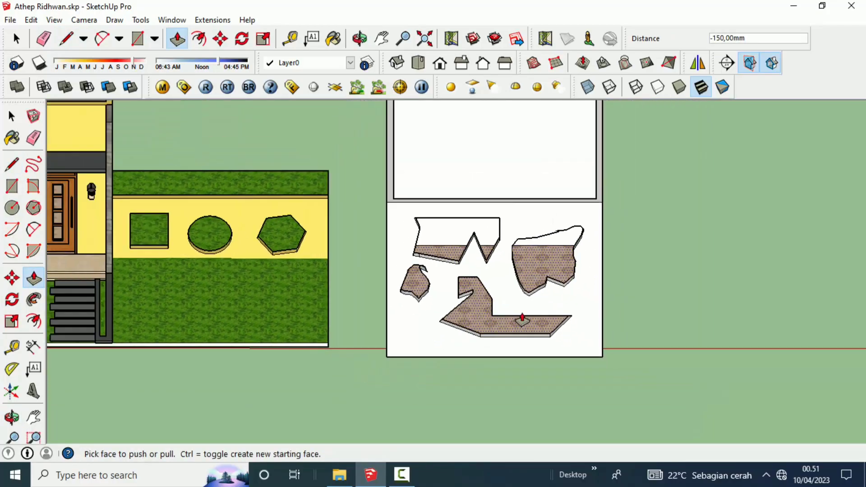
pyautogui.moveTo(521, 315)
pyautogui.mouseDown(button='middle')
pyautogui.moveTo(516, 255)
pyautogui.moveTo(480, 242)
pyautogui.moveTo(630, 246)
pyautogui.mouseUp(button='middle')
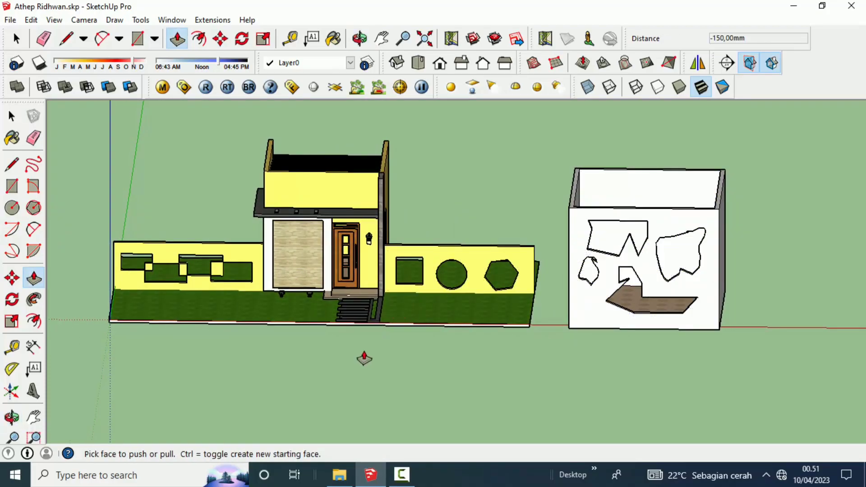
# Step: Orbit around the house and box until the box's plain side wall faces forward
pyautogui.moveTo(716, 217)
pyautogui.mouseDown(button='middle')
pyautogui.moveTo(711, 264)
pyautogui.moveTo(719, 209)
pyautogui.moveTo(715, 218)
pyautogui.moveTo(814, 231)
pyautogui.moveTo(699, 246)
pyautogui.moveTo(687, 265)
pyautogui.mouseUp(button='middle')
pyautogui.press('p')
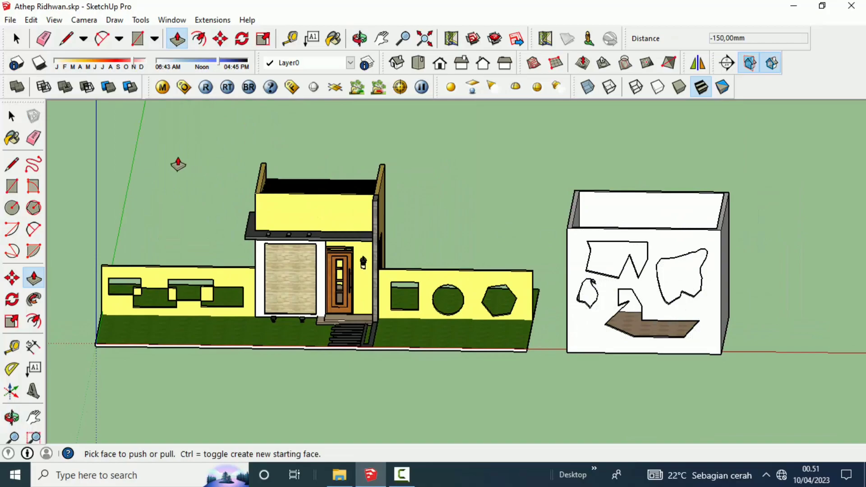
pyautogui.press('space')
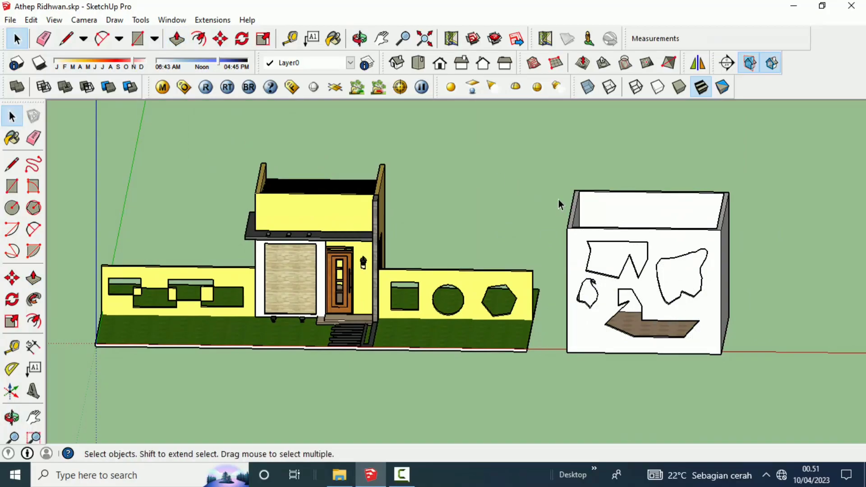
pyautogui.moveTo(491, 212)
pyautogui.mouseDown(button='middle')
pyautogui.moveTo(483, 207)
pyautogui.moveTo(497, 197)
pyautogui.mouseUp(button='middle')
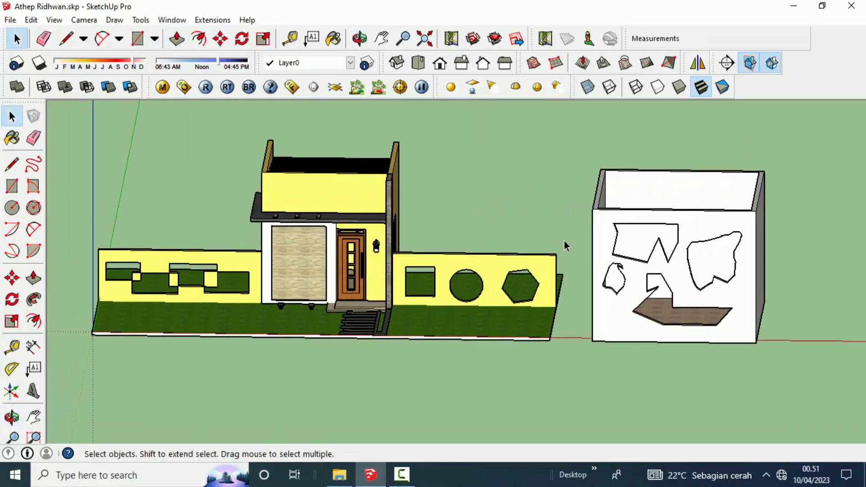
pyautogui.moveTo(666, 261); pyautogui.dragTo(329, 256, button='middle')
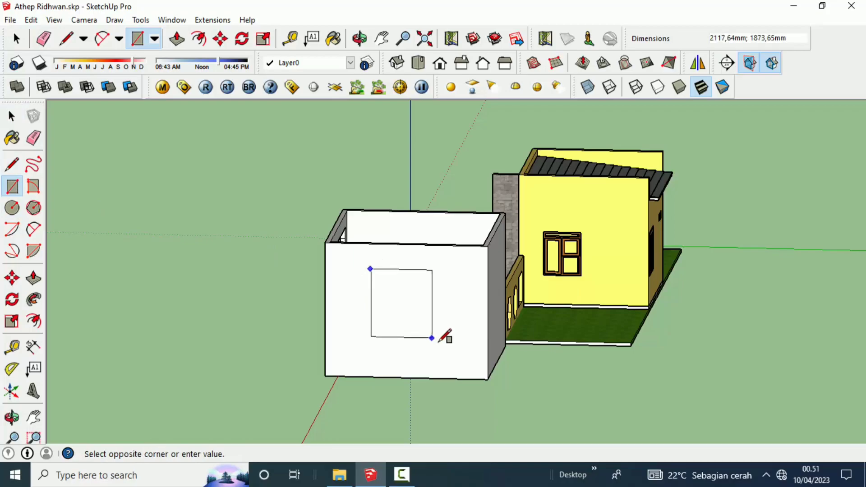
# Step: Push the side-wall rectangle 150 mm through to form a window opening
pyautogui.click(33, 278)
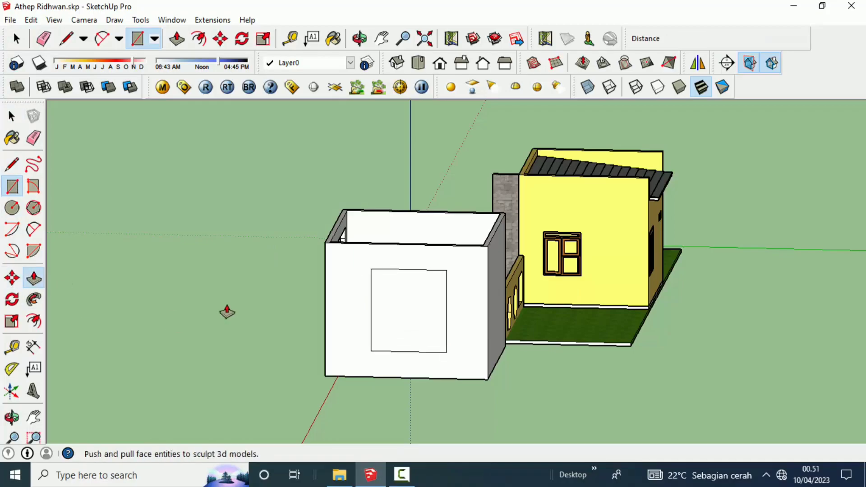
pyautogui.scroll(2, 416, 332)
pyautogui.moveTo(417, 332); pyautogui.dragTo(436, 327)
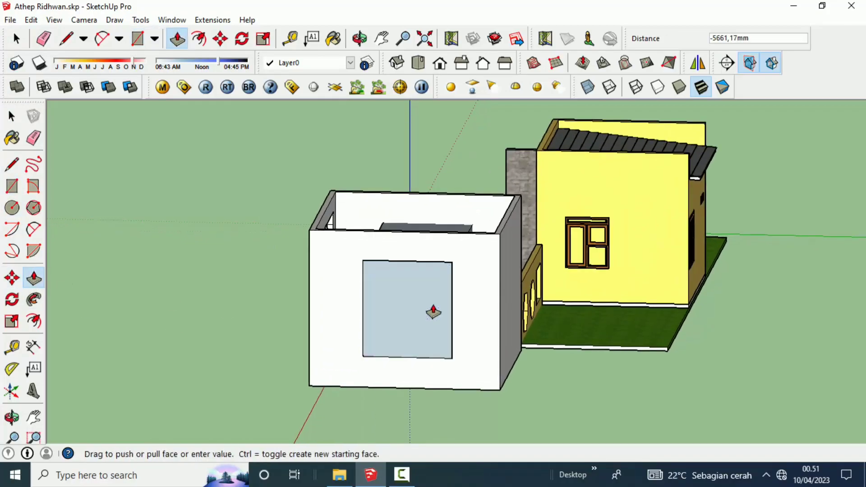
pyautogui.click(438, 329)
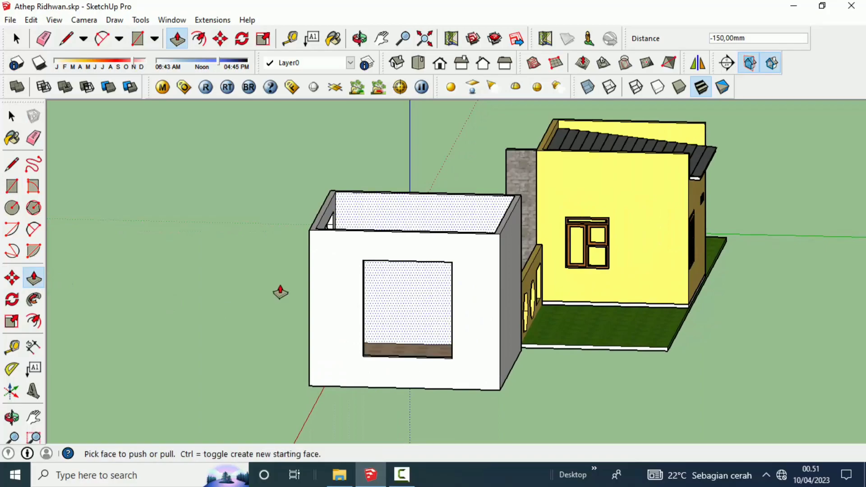
pyautogui.moveTo(280, 292)
pyautogui.mouseDown(button='middle')
pyautogui.moveTo(663, 305)
pyautogui.moveTo(612, 325)
pyautogui.moveTo(476, 296)
pyautogui.moveTo(632, 290)
pyautogui.moveTo(623, 285)
pyautogui.moveTo(674, 269)
pyautogui.mouseUp(button='middle')
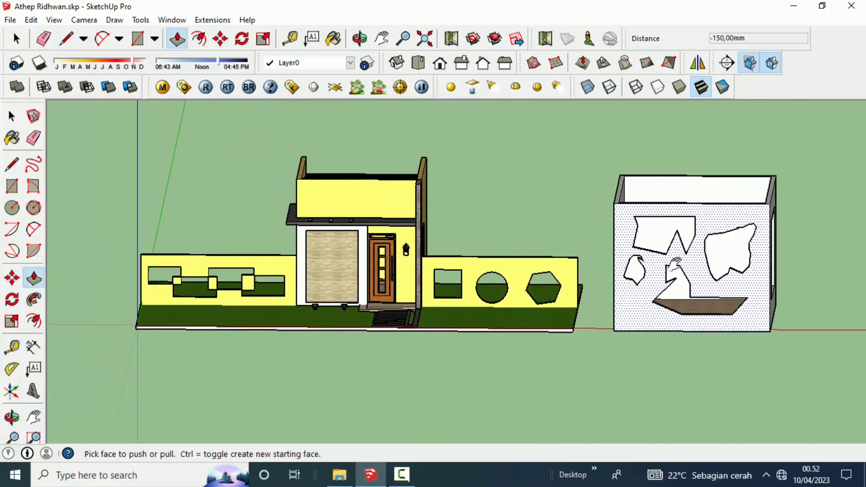
# Step: Return to the Select tool with the fenced house and perforated box framed together
pyautogui.click(12, 116)
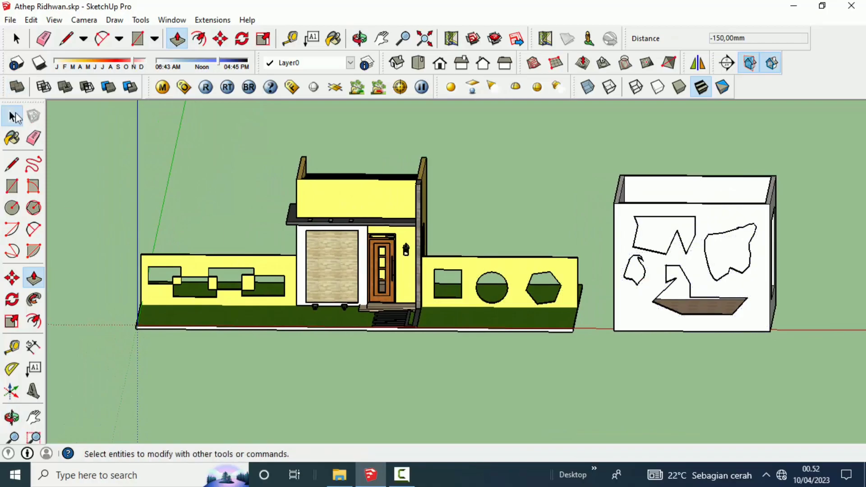